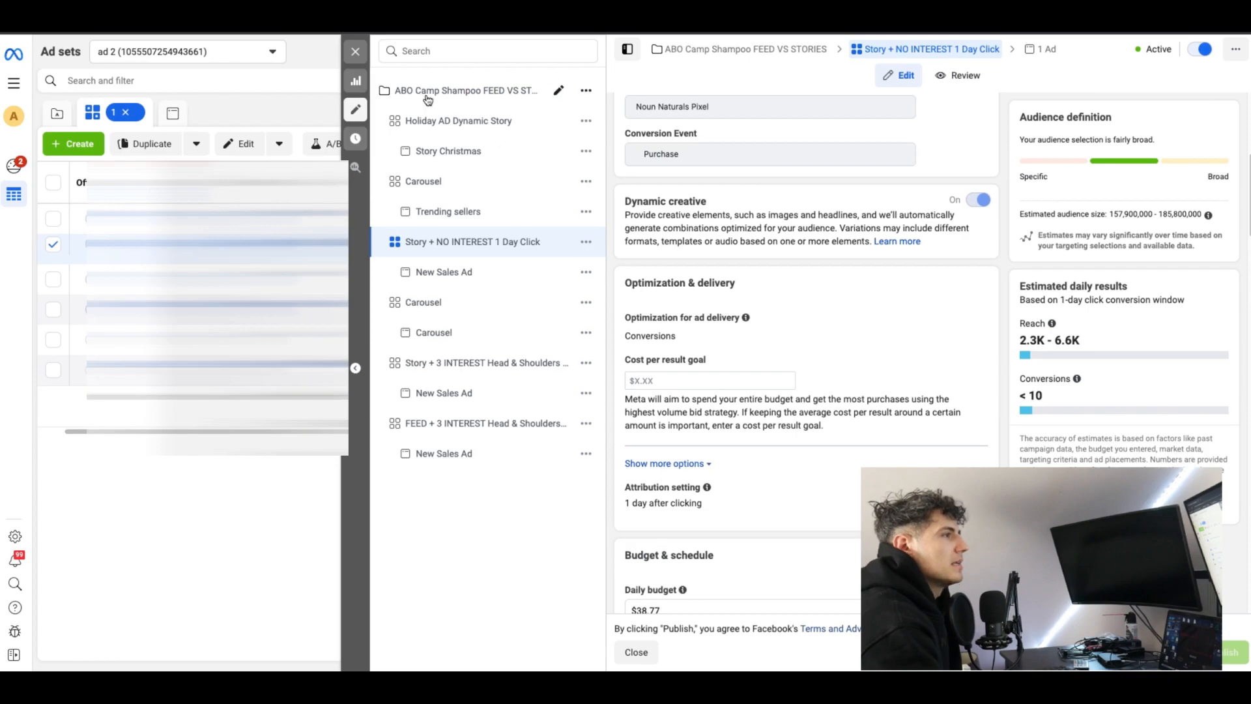
Review the creative settings of the ad in the Story + NO INTEREST 1 Day Click ad set, then close the editor.
{"action": "left_click", "coordinate": [355, 51]}
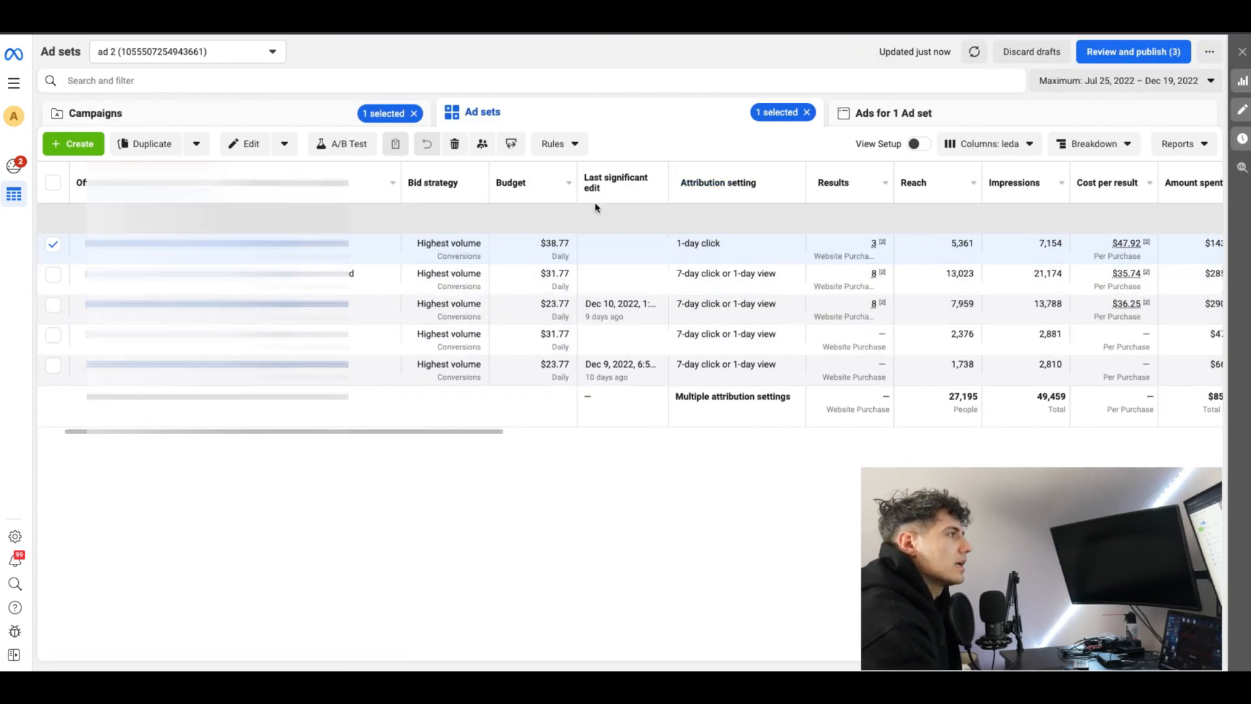
{"action": "left_click", "coordinate": [949, 118]}
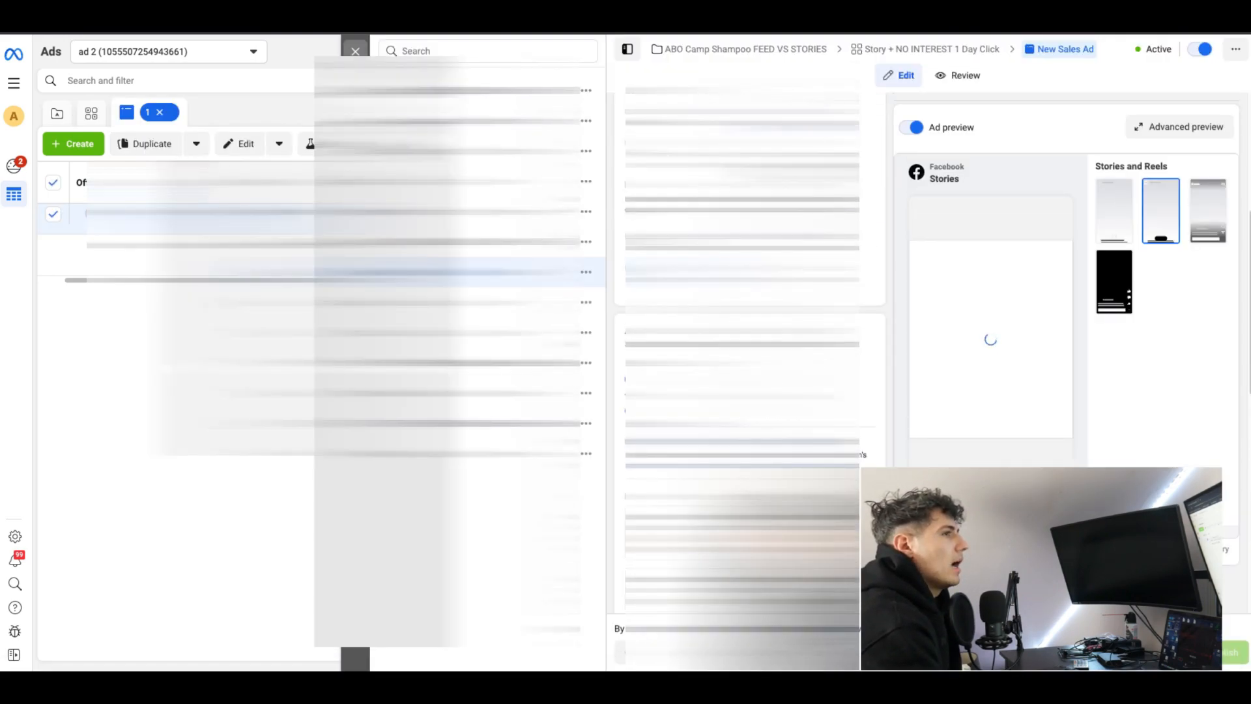
{"action": "scroll", "coordinate": [743, 326], "scroll_direction": "down", "scroll_amount": 2}
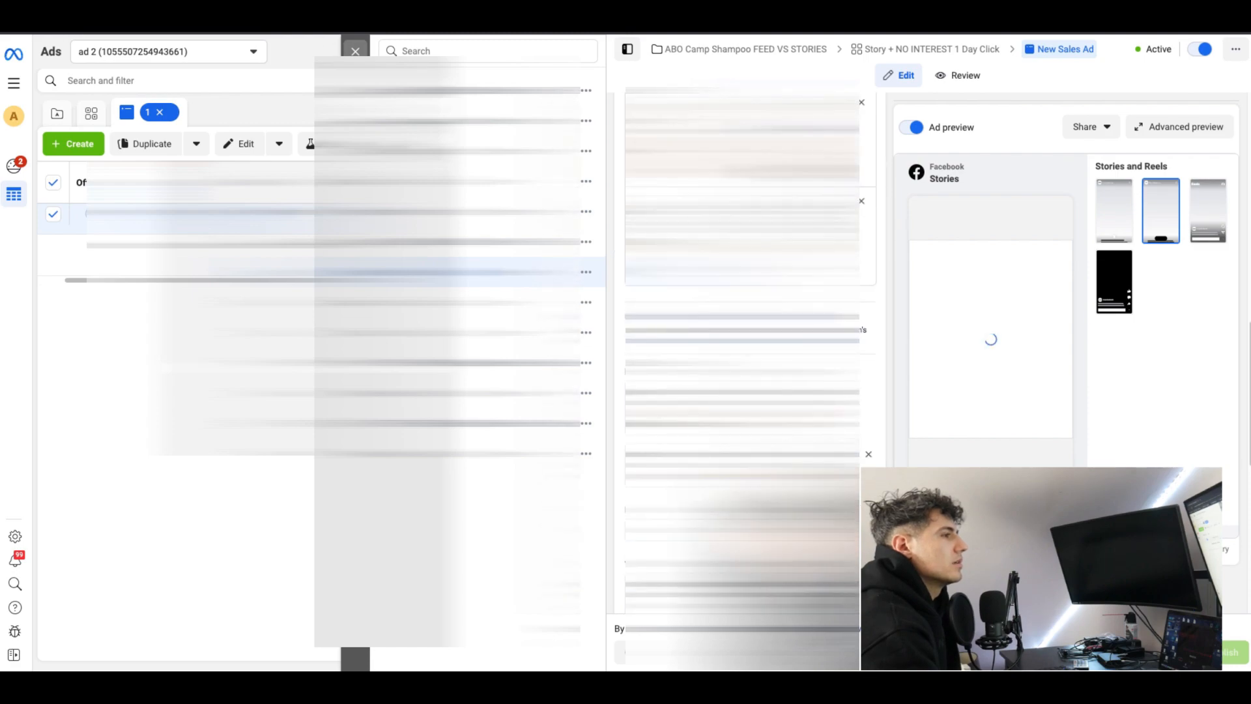
{"action": "key", "text": "Escape"}
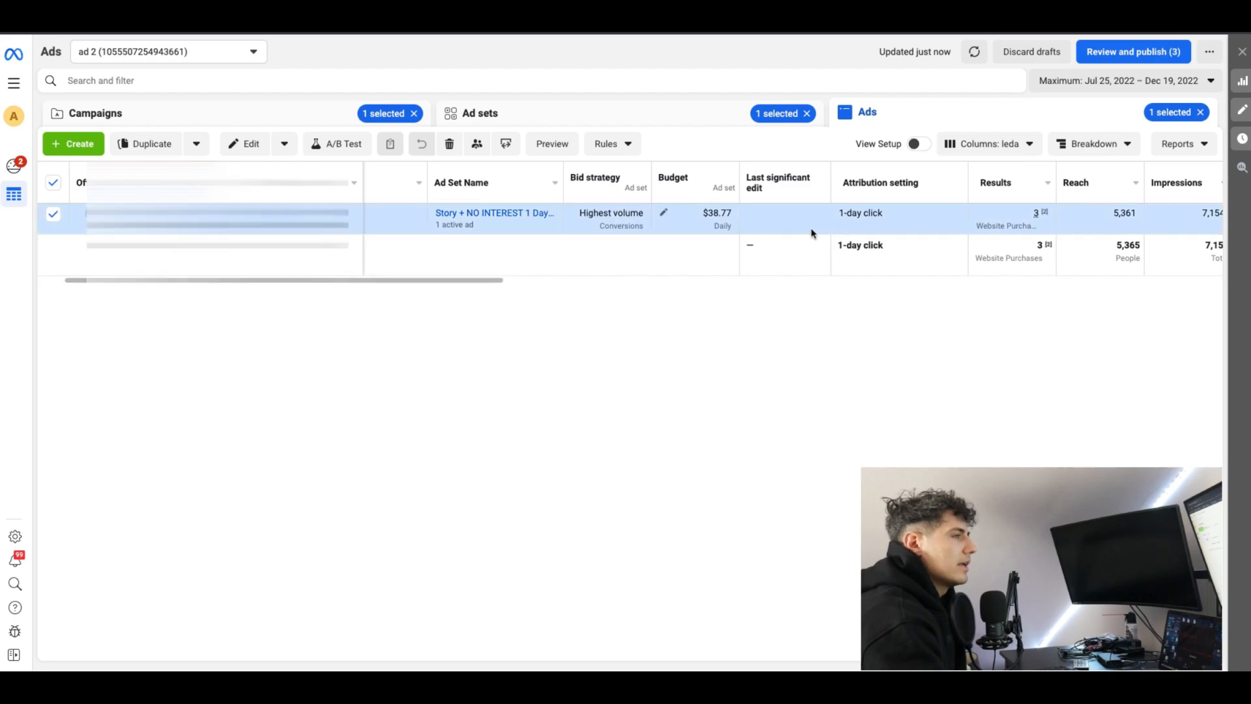
Break down the ad's results by image, video and slideshow and compare cost per result, spend and adds to cart.
{"action": "left_click", "coordinate": [1118, 143]}
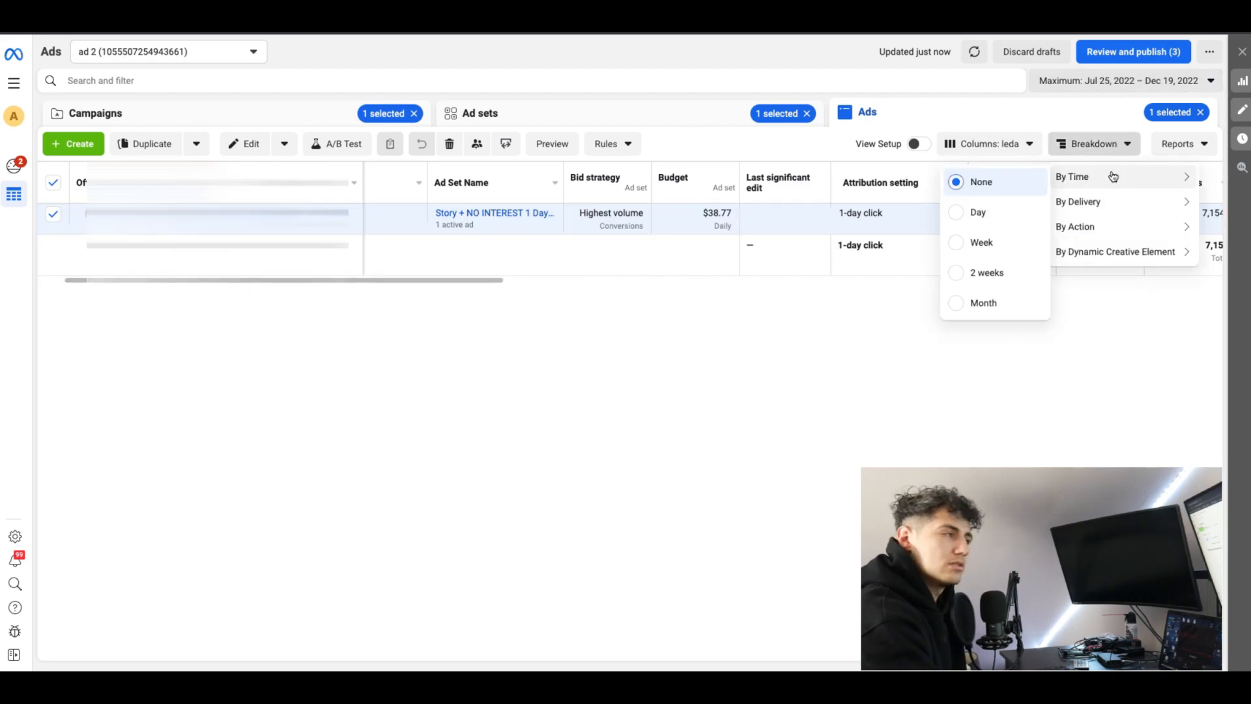
{"action": "mouse_move", "coordinate": [1097, 256]}
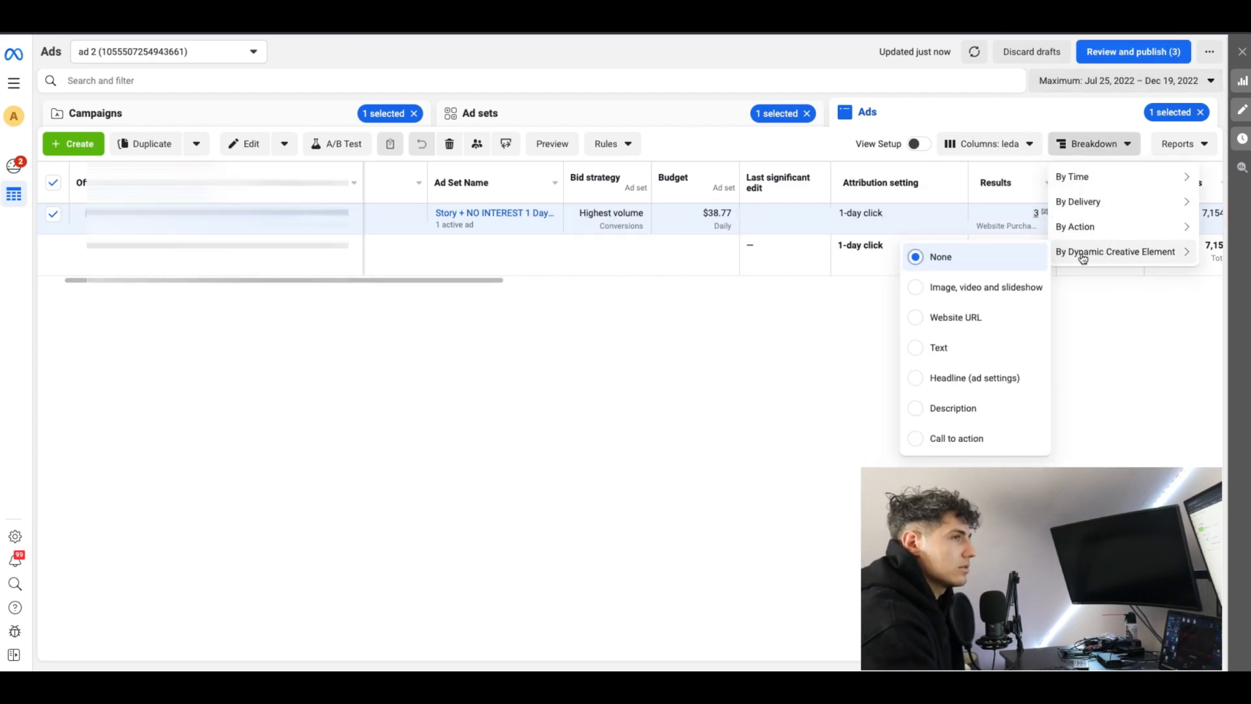
{"action": "left_click", "coordinate": [986, 290]}
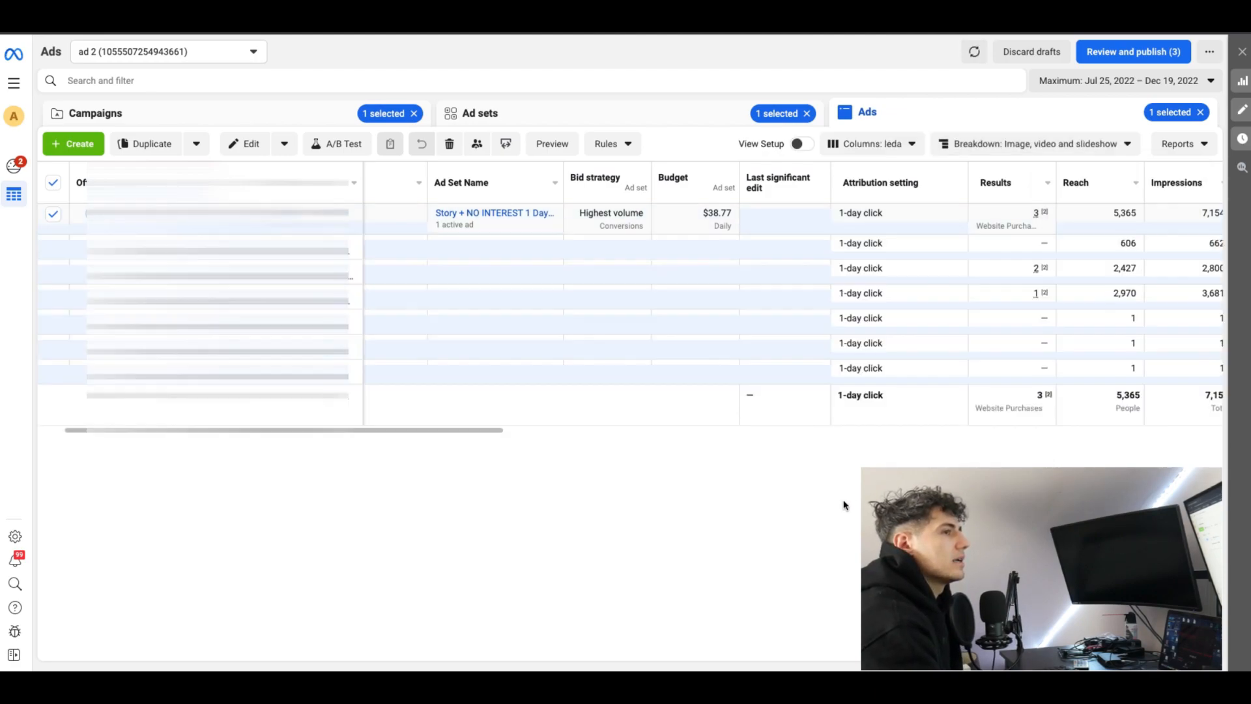
{"action": "left_click_drag", "start_coordinate": [349, 430], "coordinate": [433, 440]}
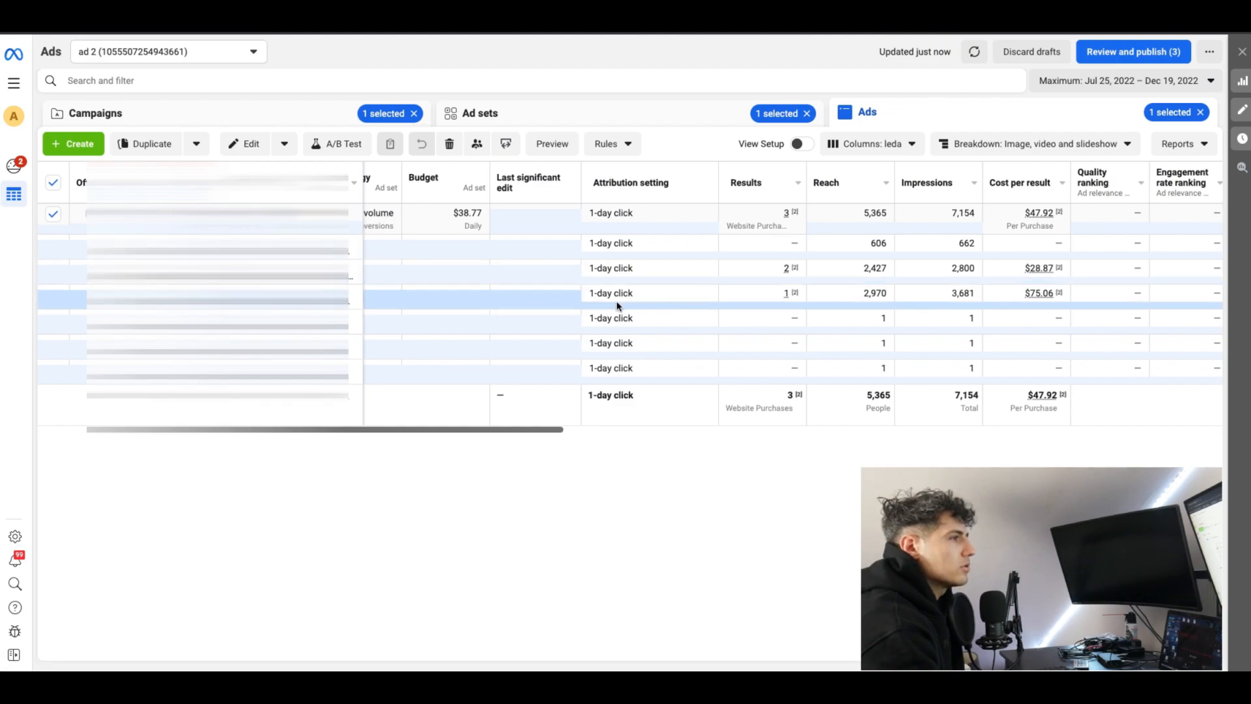
{"action": "left_click_drag", "start_coordinate": [398, 434], "coordinate": [543, 436]}
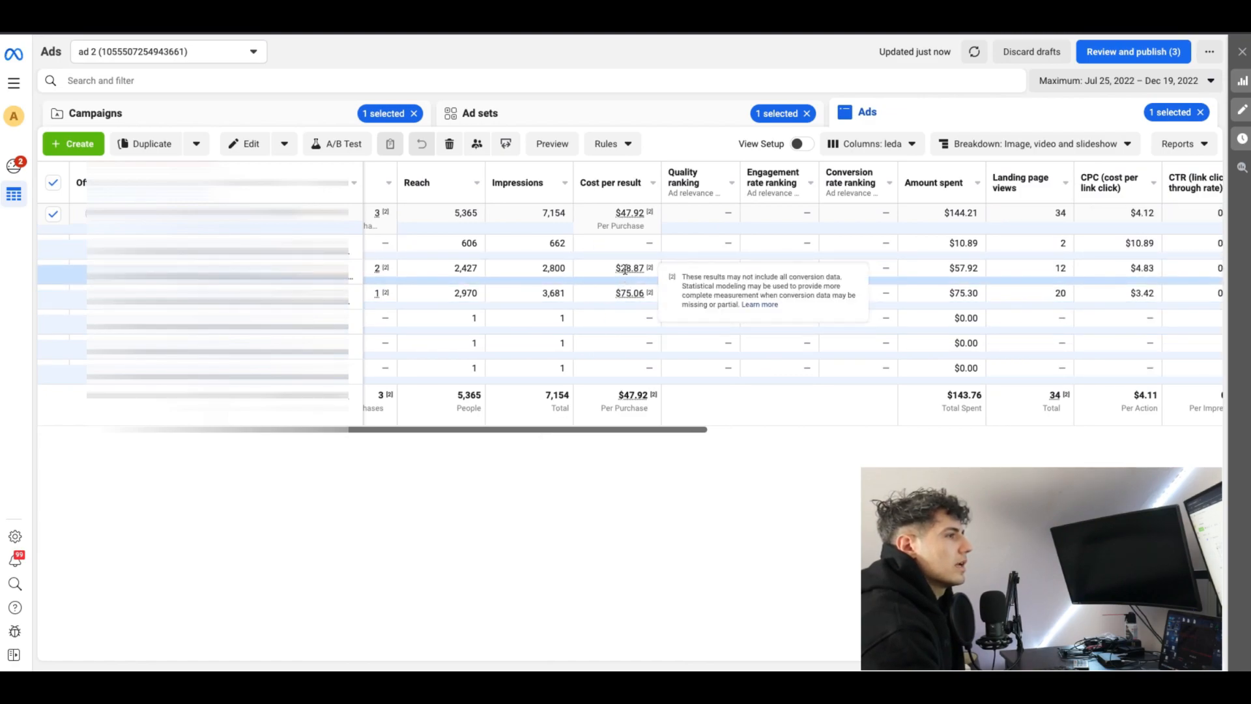
{"action": "mouse_move", "coordinate": [637, 403]}
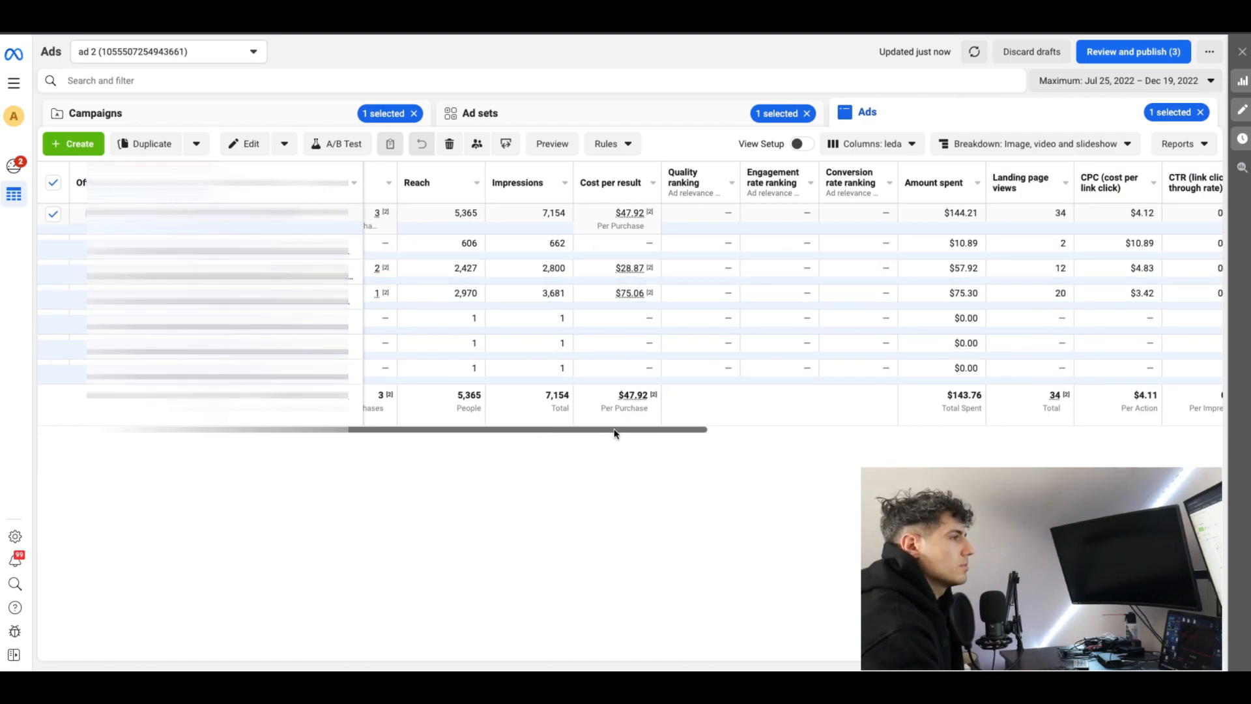
{"action": "left_click_drag", "start_coordinate": [615, 430], "coordinate": [918, 429]}
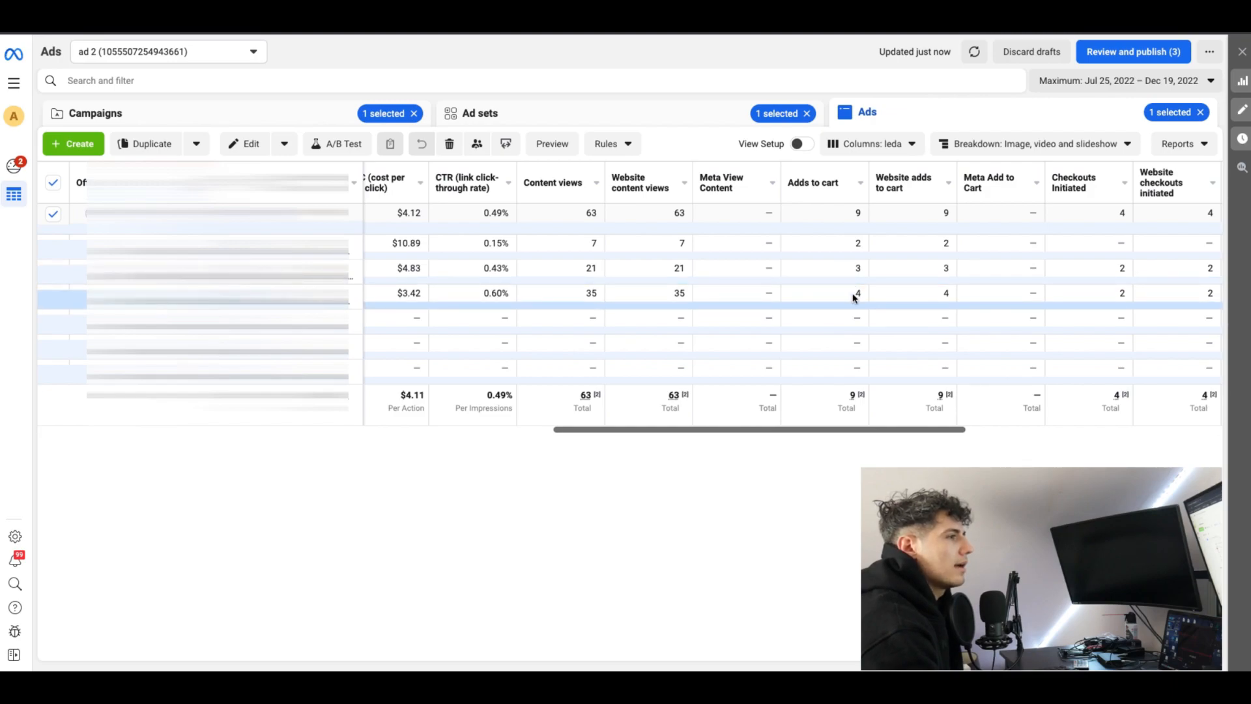
{"action": "left_click_drag", "start_coordinate": [769, 432], "coordinate": [400, 434]}
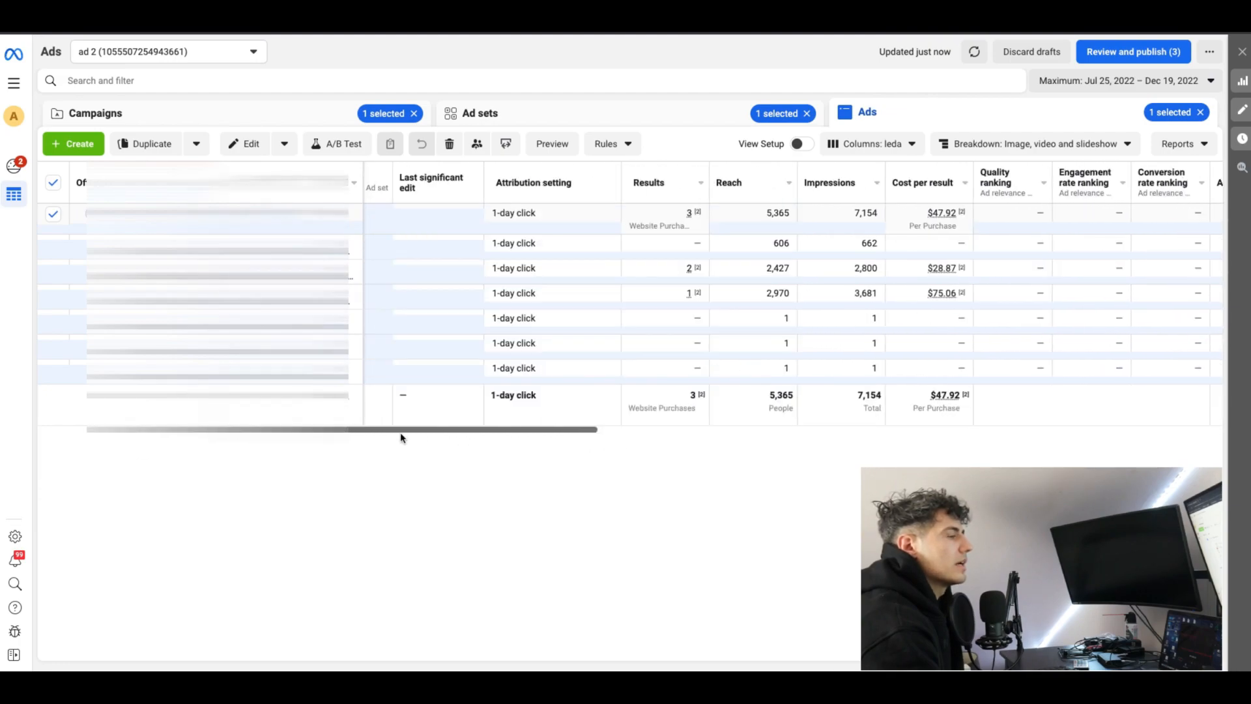
Break down the ad's results by the dynamic creative element Text and compare the cost per result of each variation.
{"action": "left_click", "coordinate": [1025, 142]}
{"action": "mouse_move", "coordinate": [989, 246]}
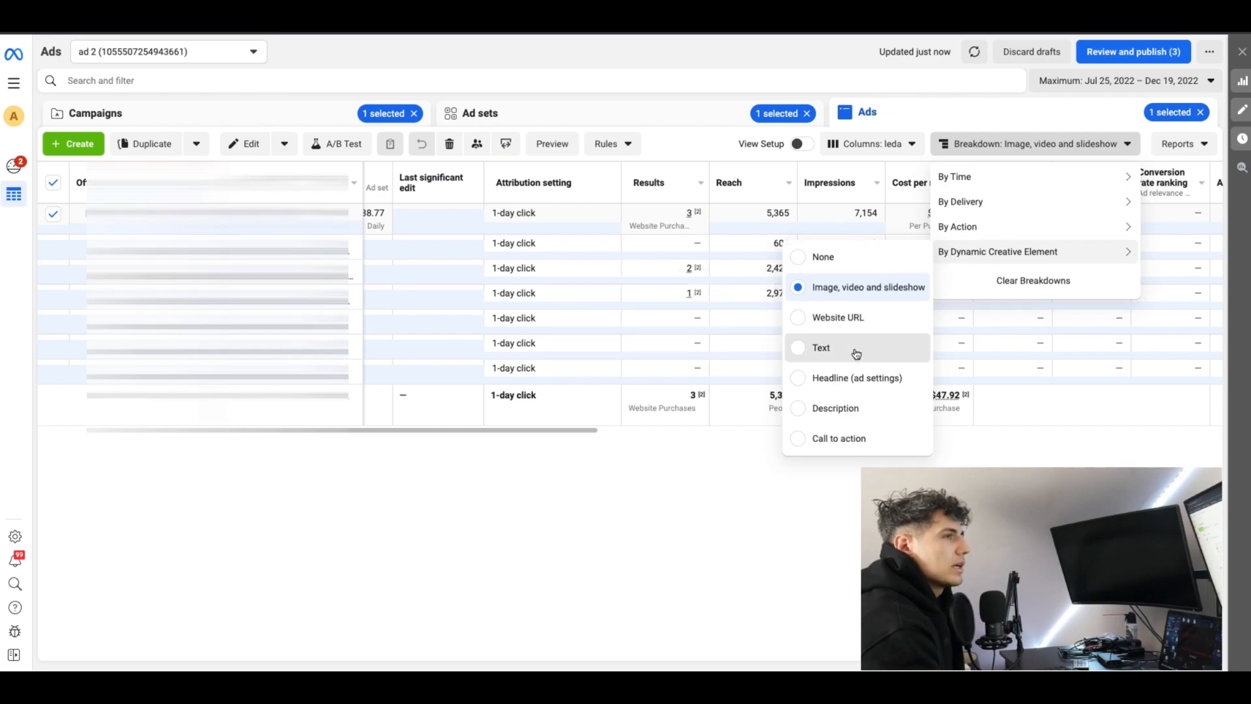
{"action": "left_click", "coordinate": [857, 351]}
{"action": "left_click", "coordinate": [448, 411]}
{"action": "left_click_drag", "start_coordinate": [480, 335], "coordinate": [611, 347]}
{"action": "mouse_move", "coordinate": [579, 244]}
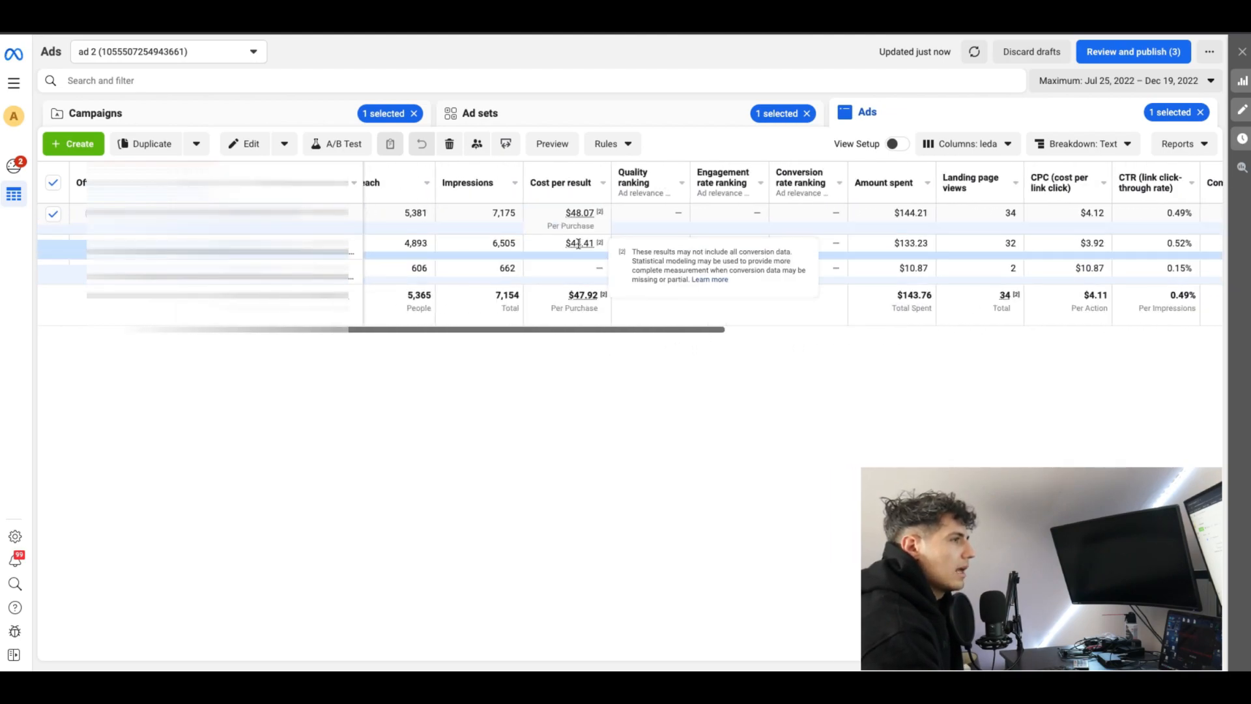
{"action": "mouse_move", "coordinate": [552, 331]}
{"action": "left_mouse_down"}
{"action": "mouse_move", "coordinate": [422, 330]}
{"action": "mouse_move", "coordinate": [656, 330]}
{"action": "mouse_move", "coordinate": [561, 341]}
{"action": "left_mouse_up"}
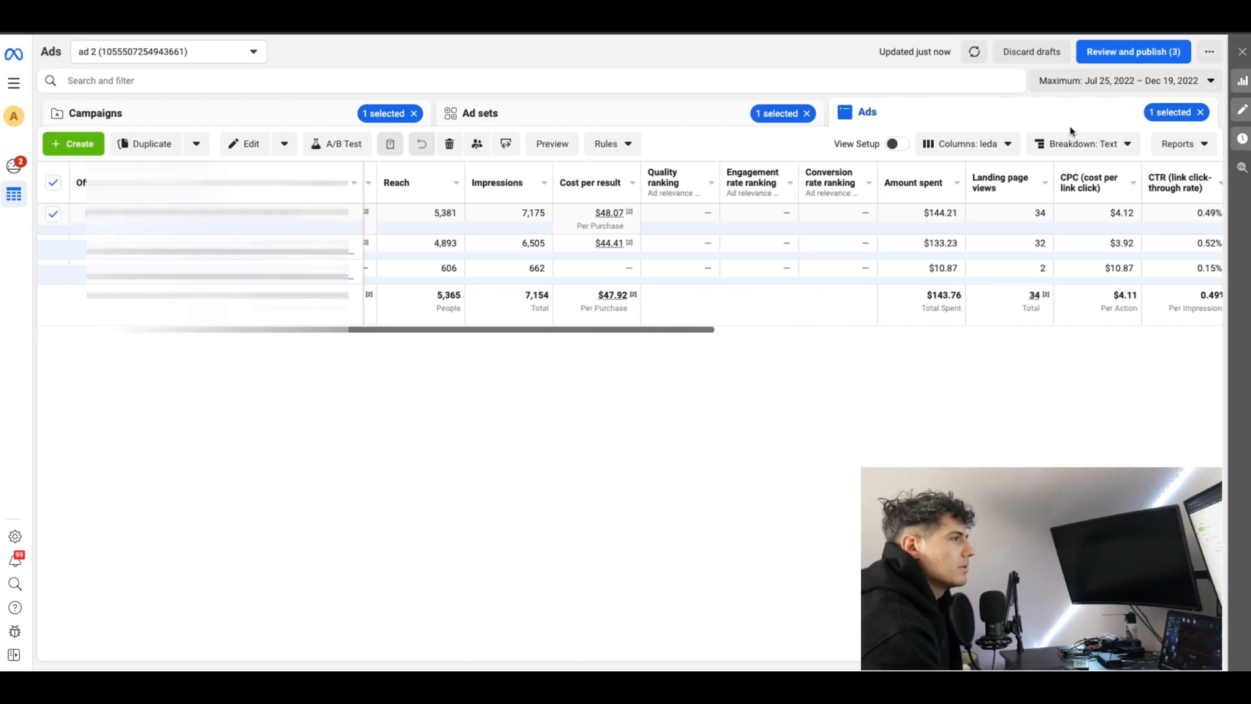
Break down the ad's results by the dynamic creative element Call to action and examine its performance metrics.
{"action": "left_click", "coordinate": [1100, 82]}
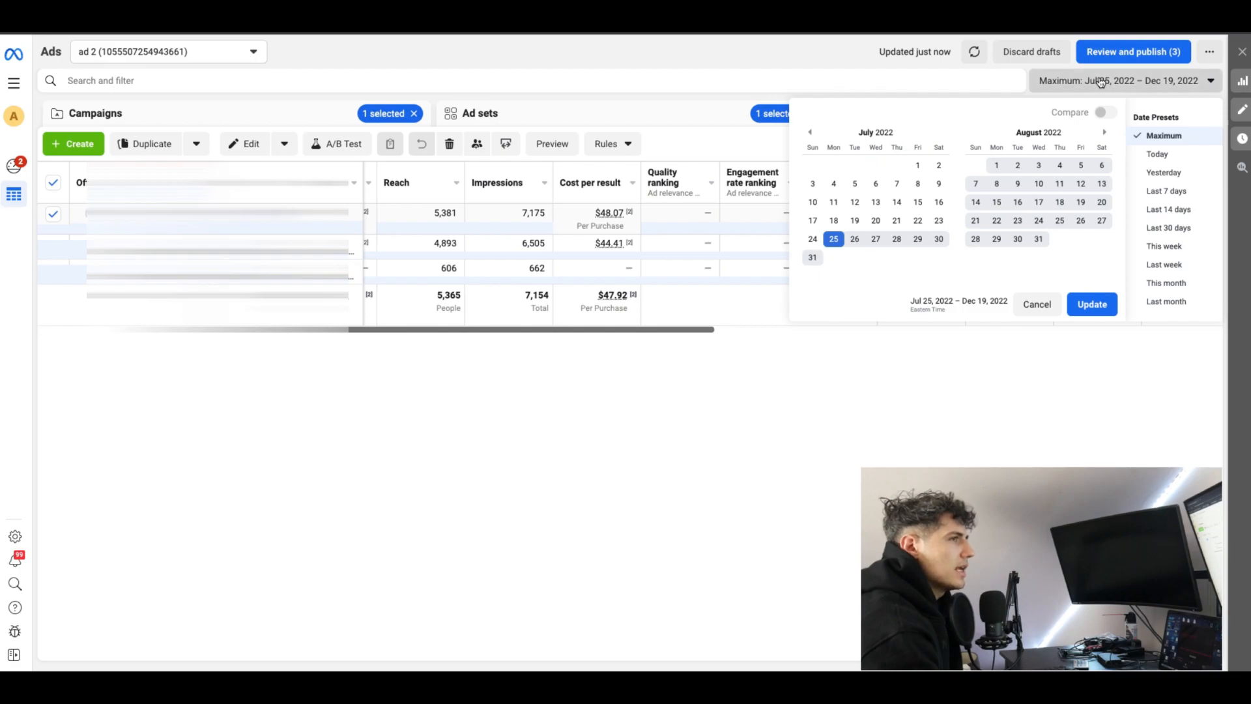
{"action": "left_click", "coordinate": [1101, 82]}
{"action": "left_click", "coordinate": [1083, 143]}
{"action": "mouse_move", "coordinate": [1072, 251]}
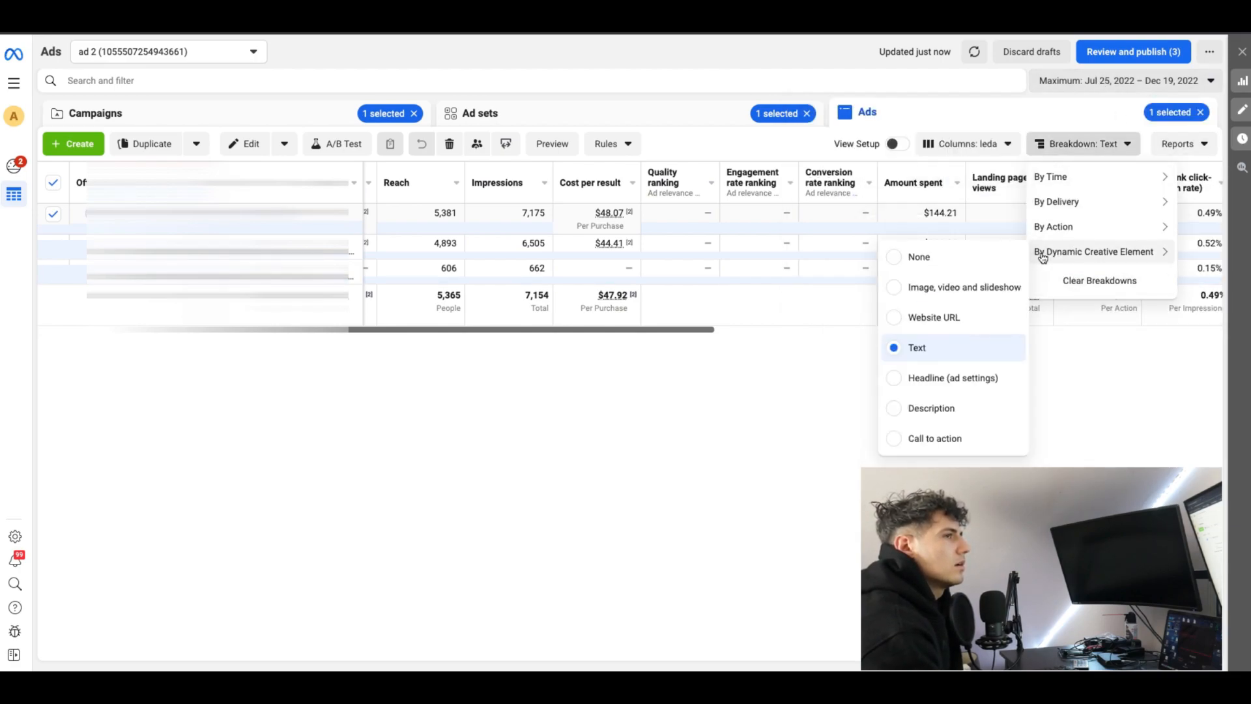
{"action": "left_click", "coordinate": [962, 376]}
{"action": "left_click", "coordinate": [935, 438]}
{"action": "left_click", "coordinate": [606, 413]}
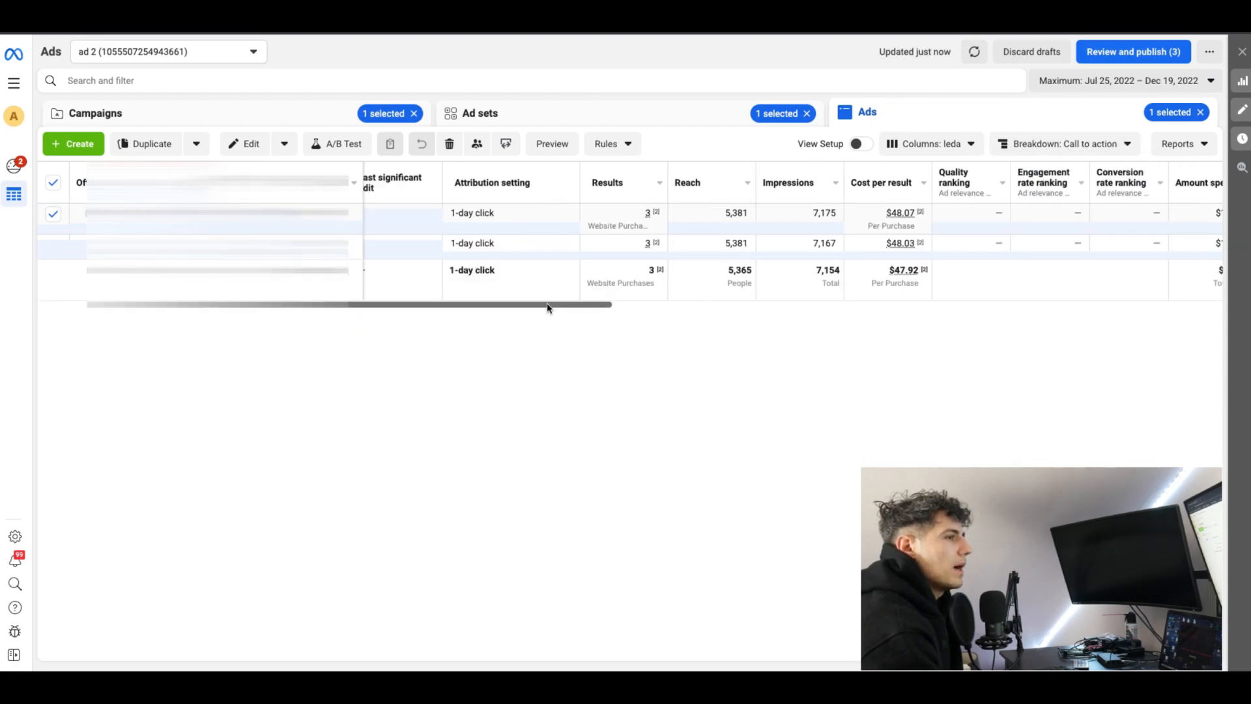
{"action": "scroll", "coordinate": [534, 303], "scroll_direction": "right", "scroll_amount": 3}
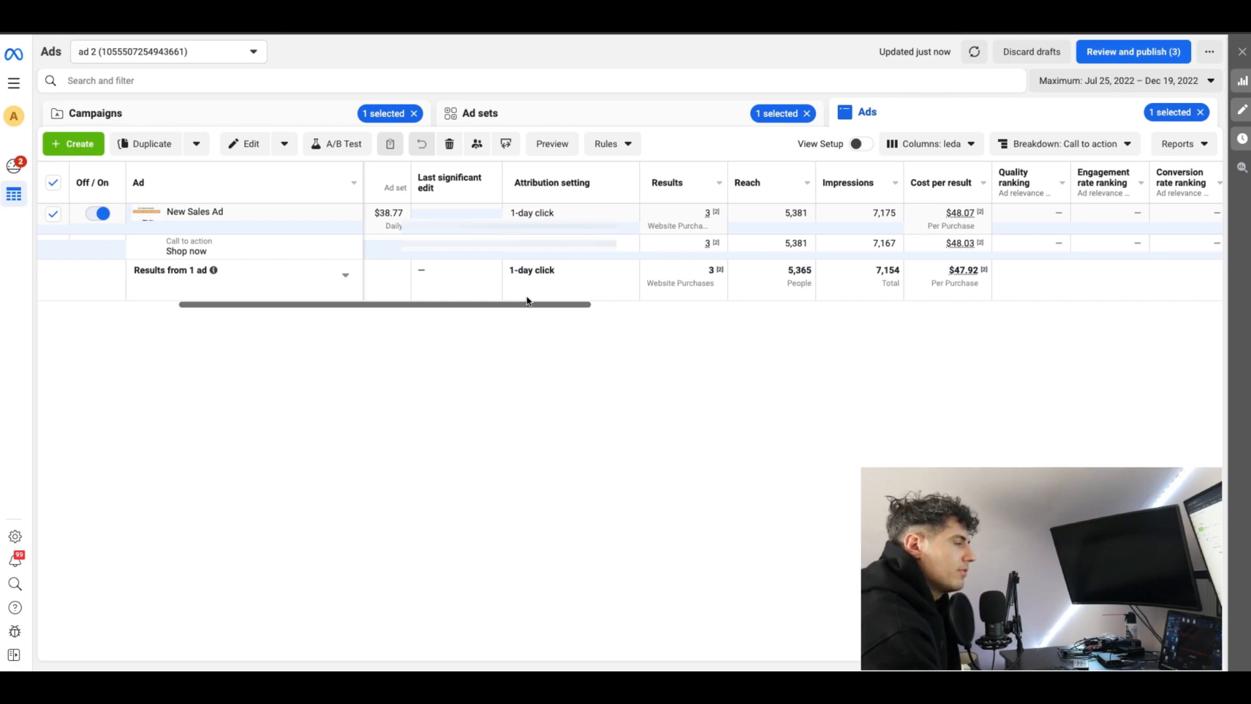
{"action": "left_click_drag", "start_coordinate": [527, 302], "coordinate": [565, 331]}
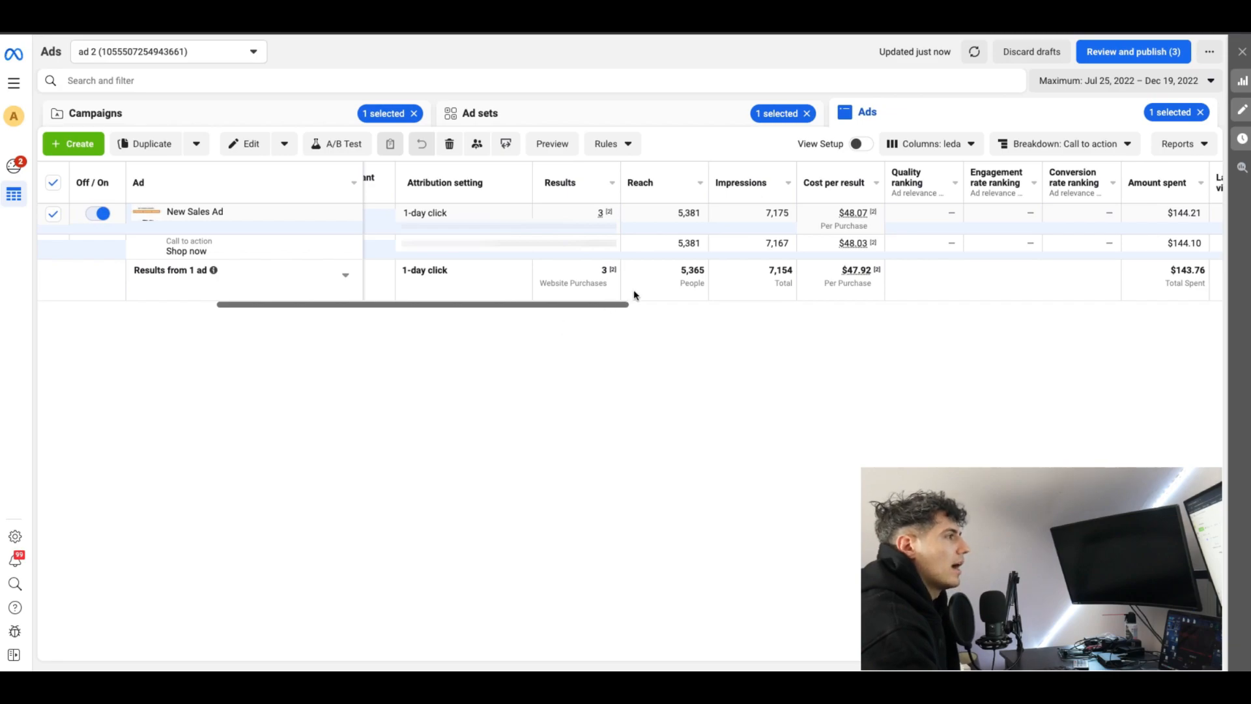
Clear the ad table's breakdown, check the dynamic creative breakdown options and return to the table's first columns.
{"action": "left_click", "coordinate": [1035, 145]}
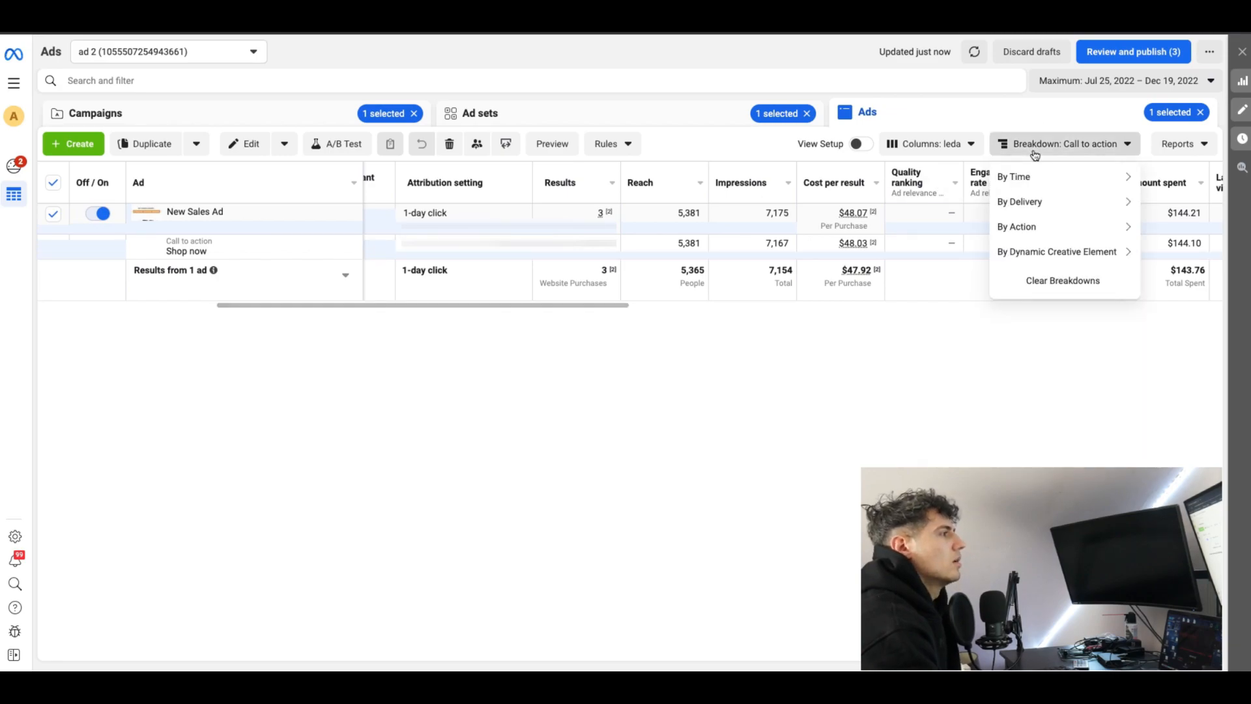
{"action": "left_click", "coordinate": [1036, 278]}
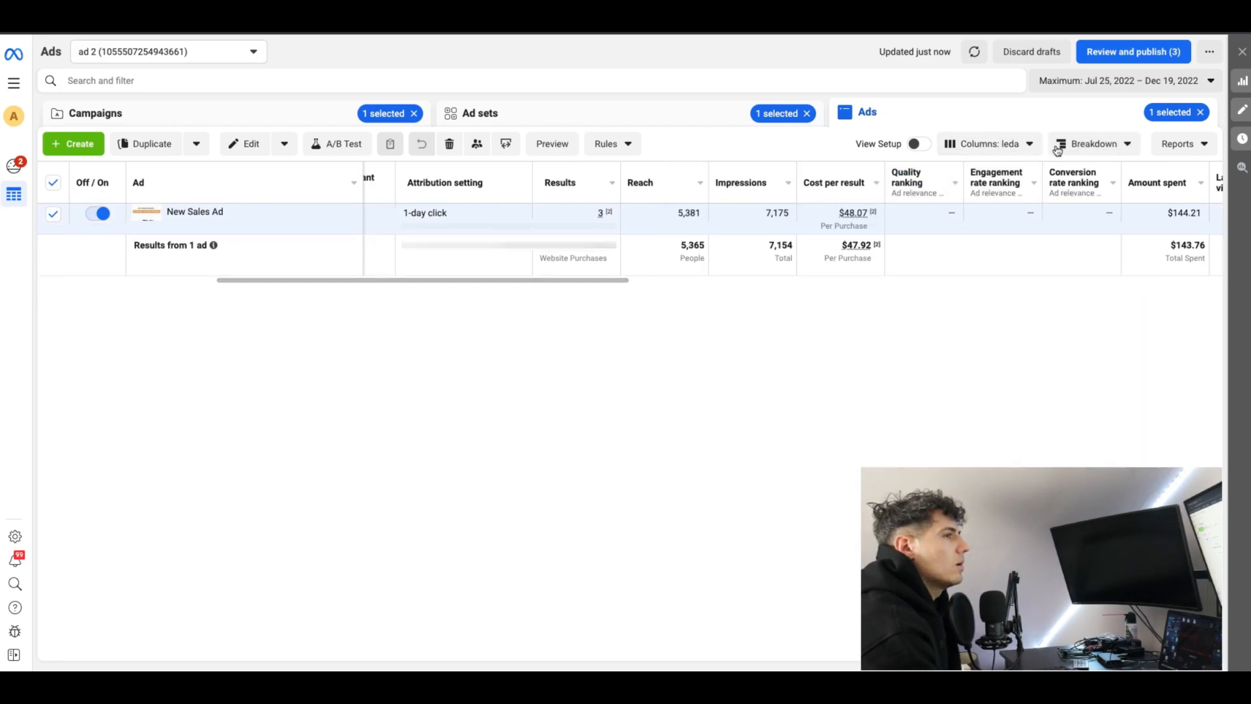
{"action": "left_click", "coordinate": [1084, 144]}
{"action": "mouse_move", "coordinate": [1072, 251]}
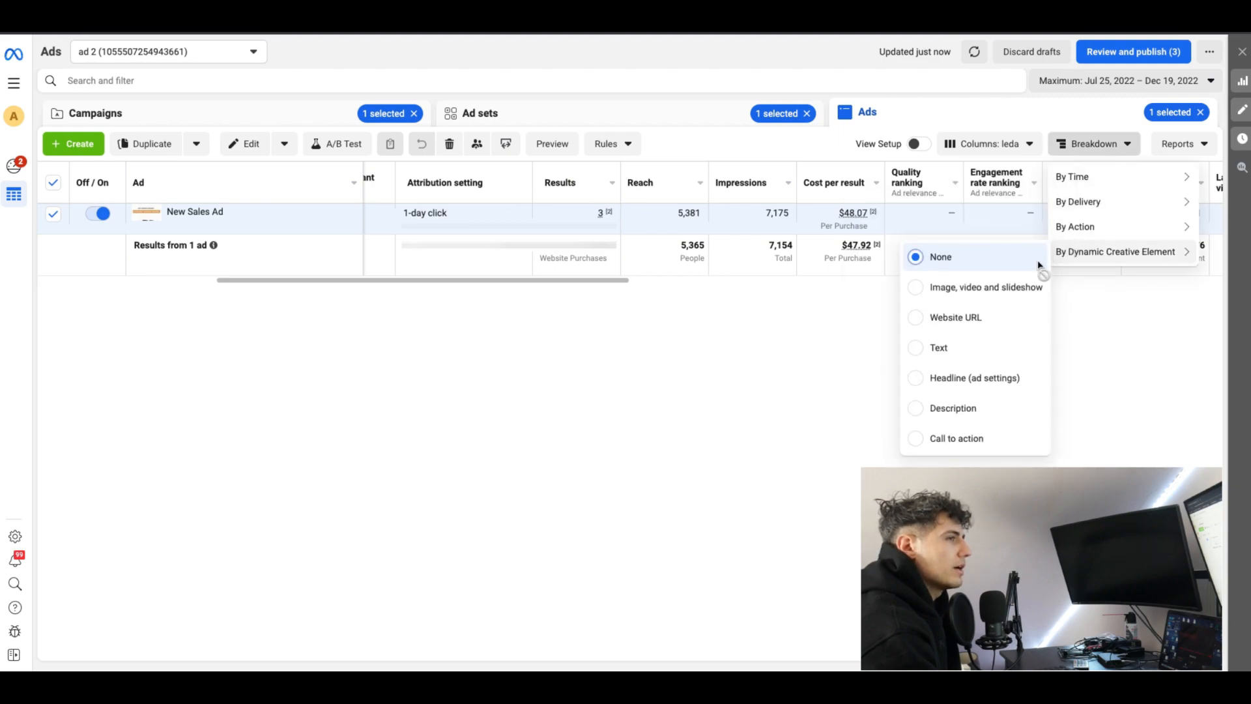
{"action": "left_click", "coordinate": [1114, 358]}
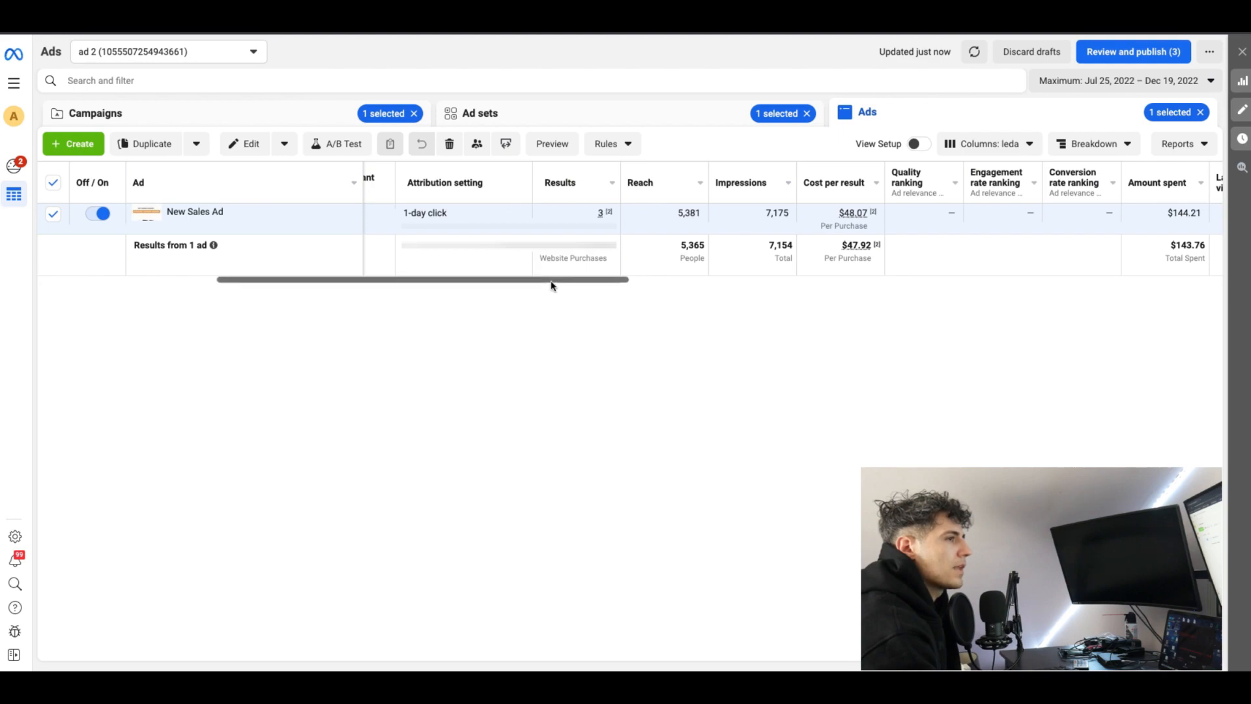
{"action": "left_click_drag", "start_coordinate": [550, 280], "coordinate": [439, 280]}
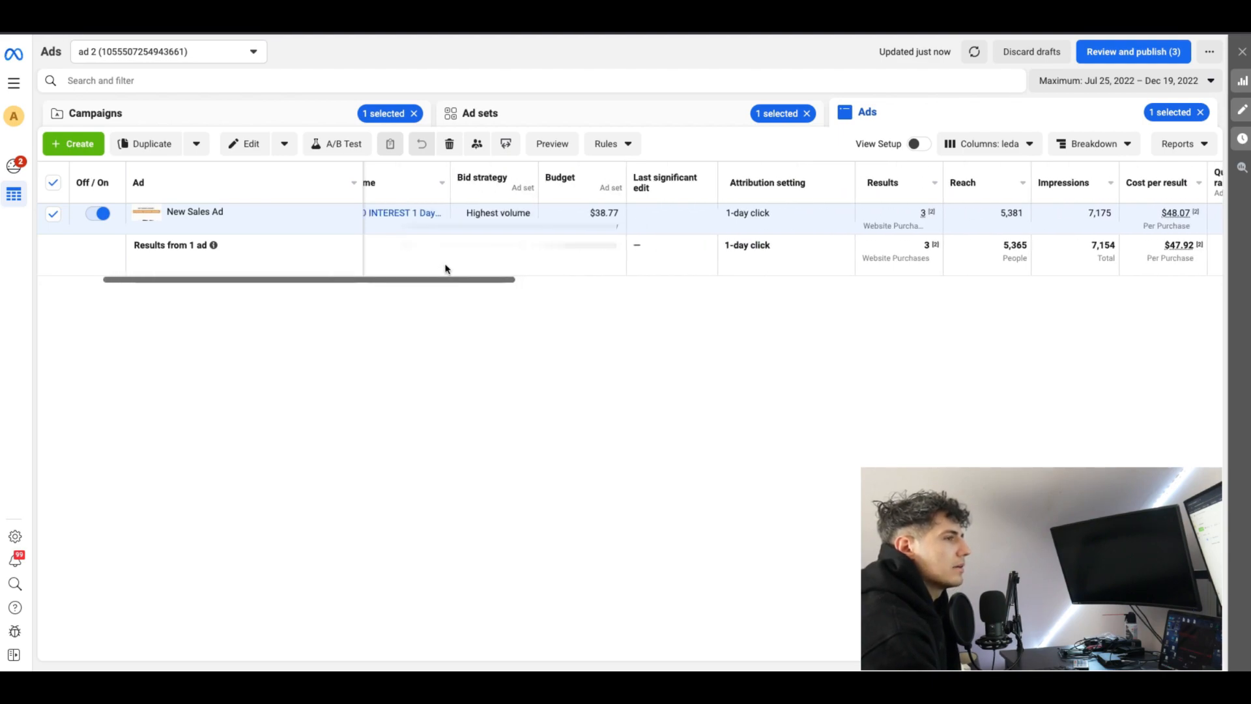
{"action": "left_click_drag", "start_coordinate": [380, 282], "coordinate": [318, 280]}
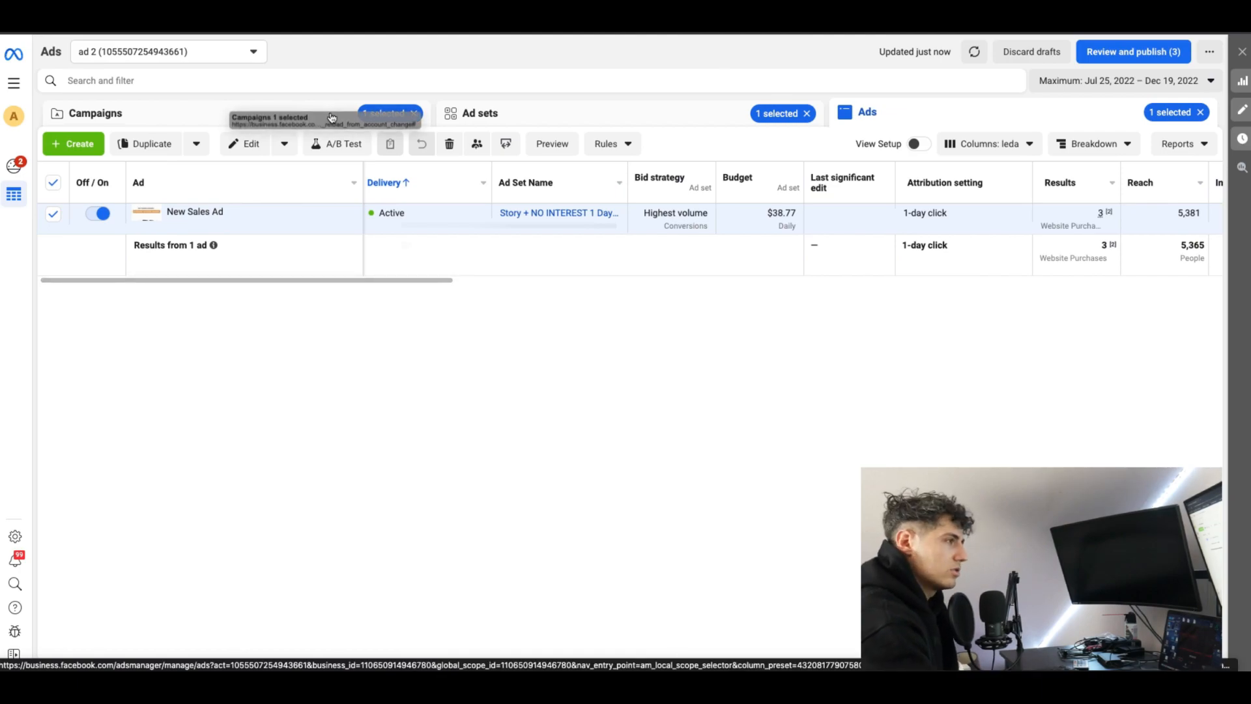
Create a new ad set with a new ad in the ABO Camp Shampoo FEED VS STORIES campaign.
{"action": "left_click", "coordinate": [518, 116]}
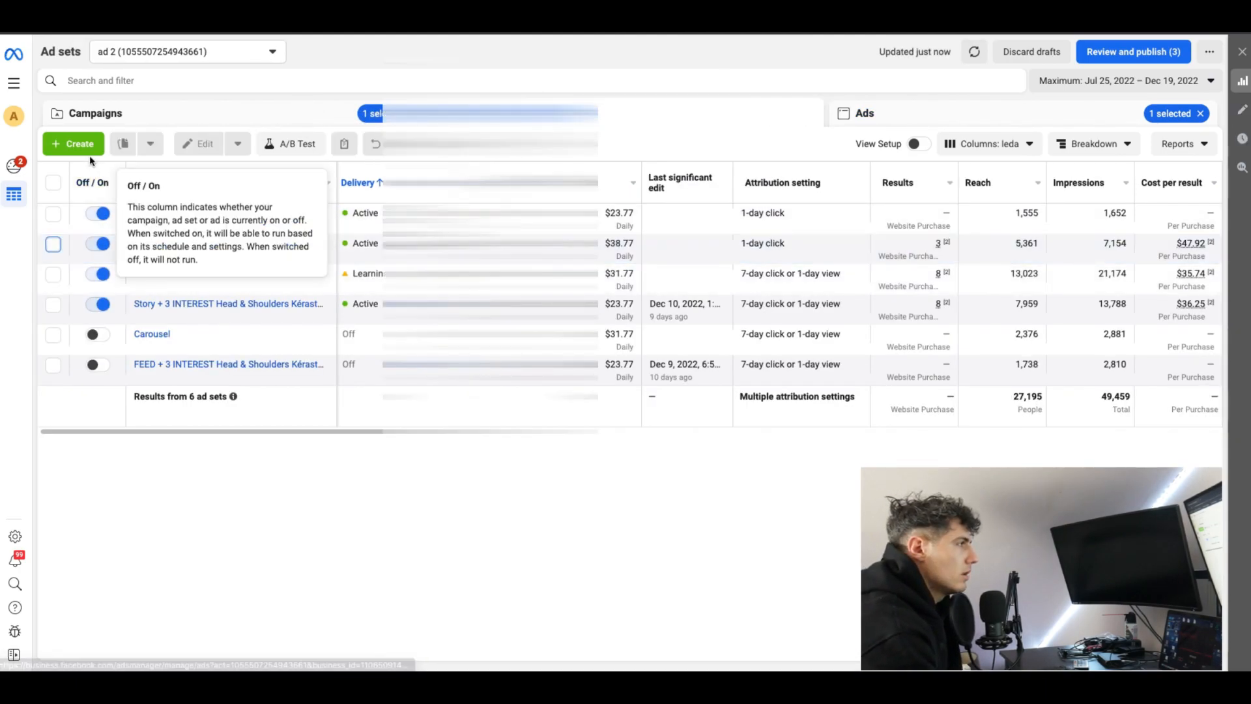
{"action": "left_click", "coordinate": [86, 149]}
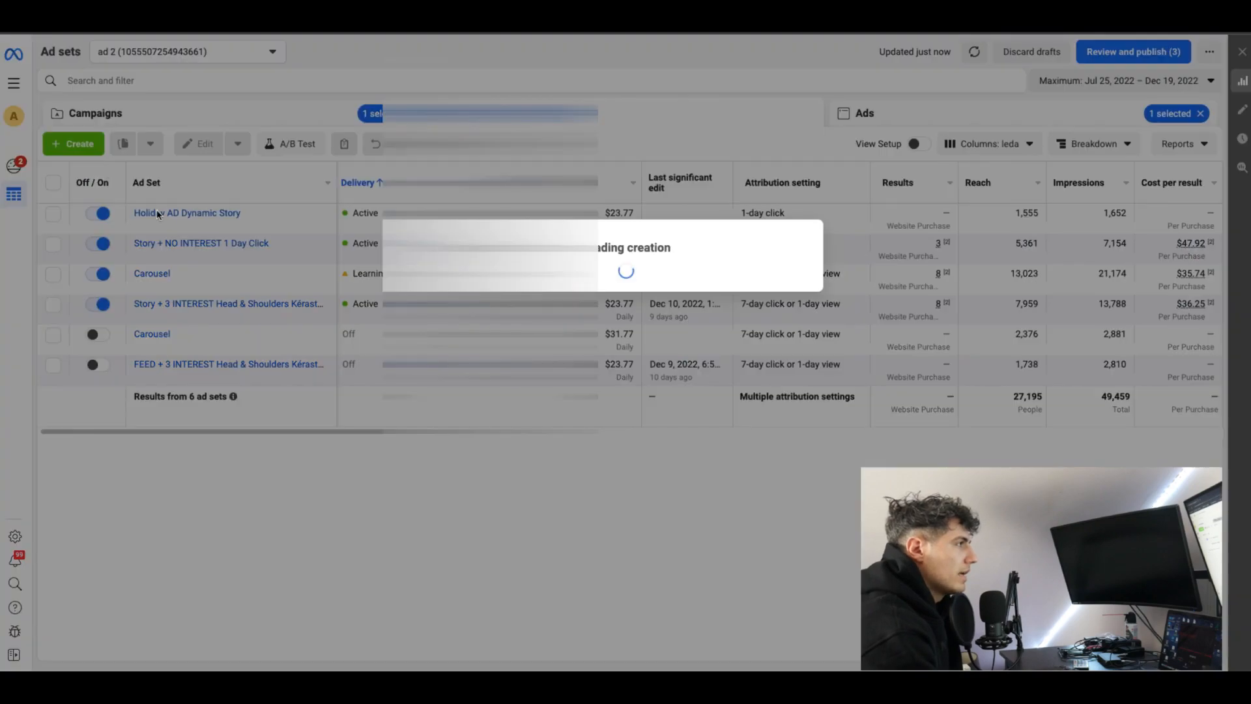
{"action": "left_click", "coordinate": [769, 374]}
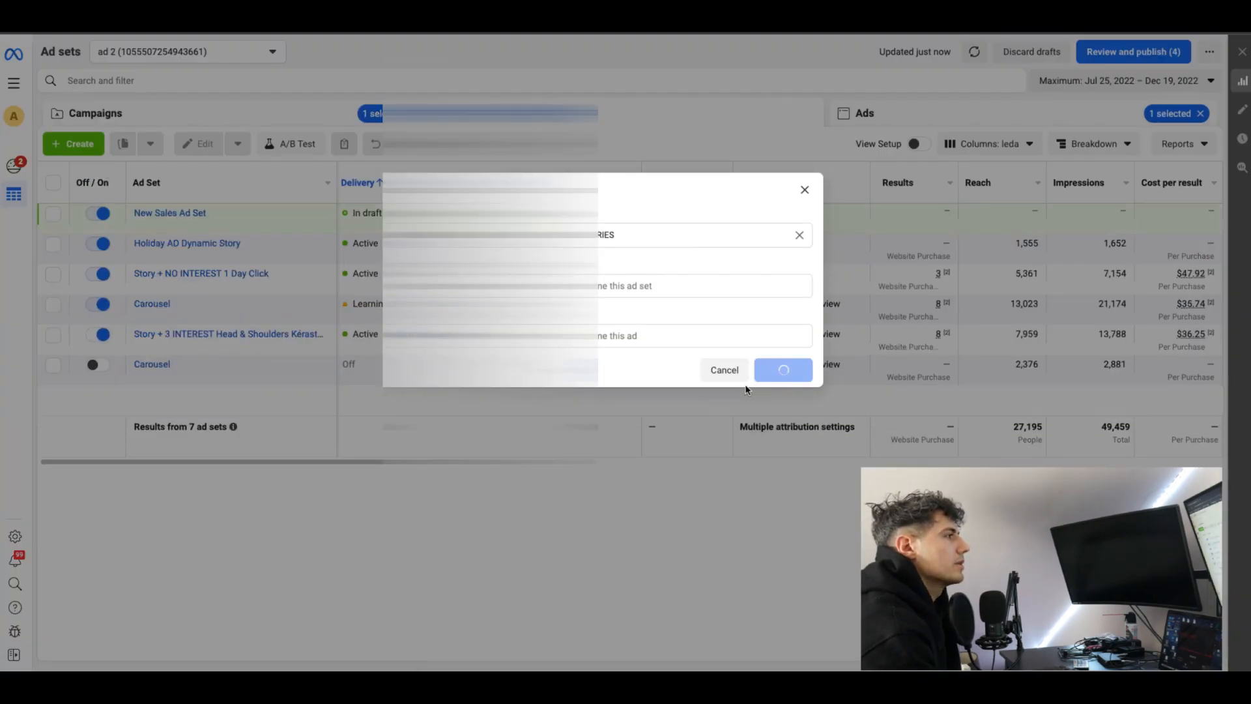
Choose the conversion pixel and the purchase conversion event for the new sales ad set.
{"action": "scroll", "coordinate": [710, 326], "scroll_direction": "down", "scroll_amount": 2}
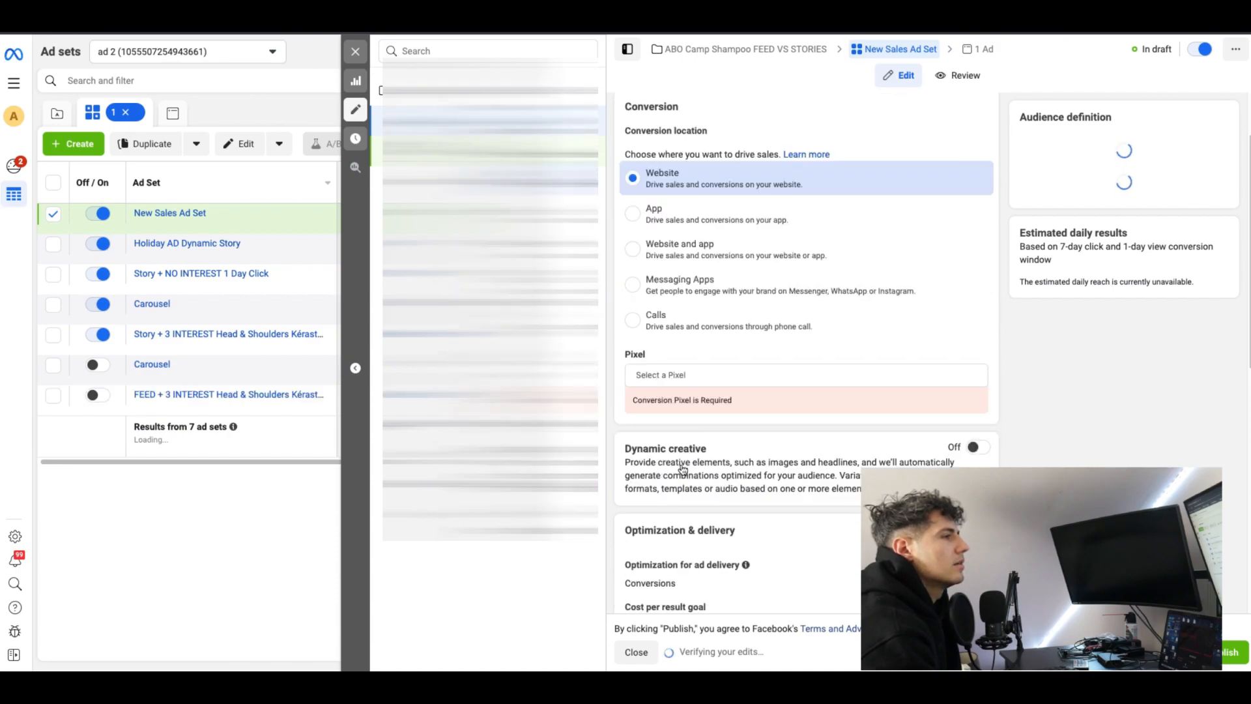
{"action": "left_click", "coordinate": [702, 378]}
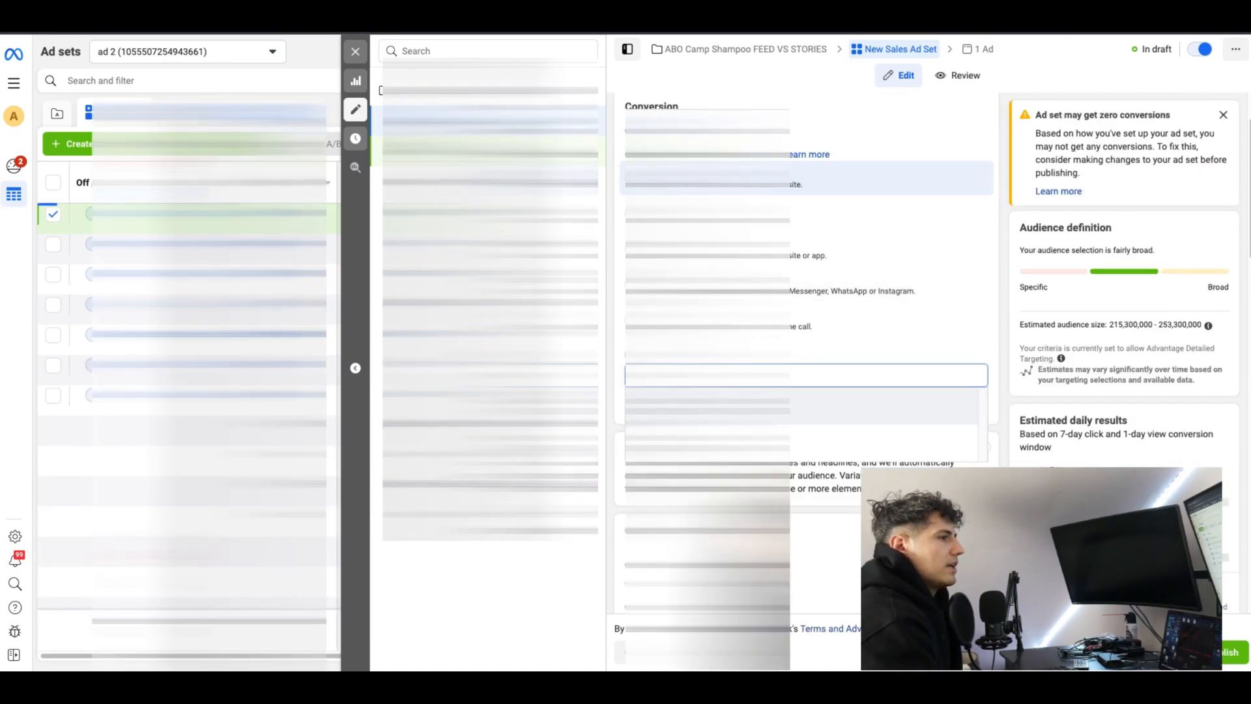
{"action": "left_click", "coordinate": [707, 443]}
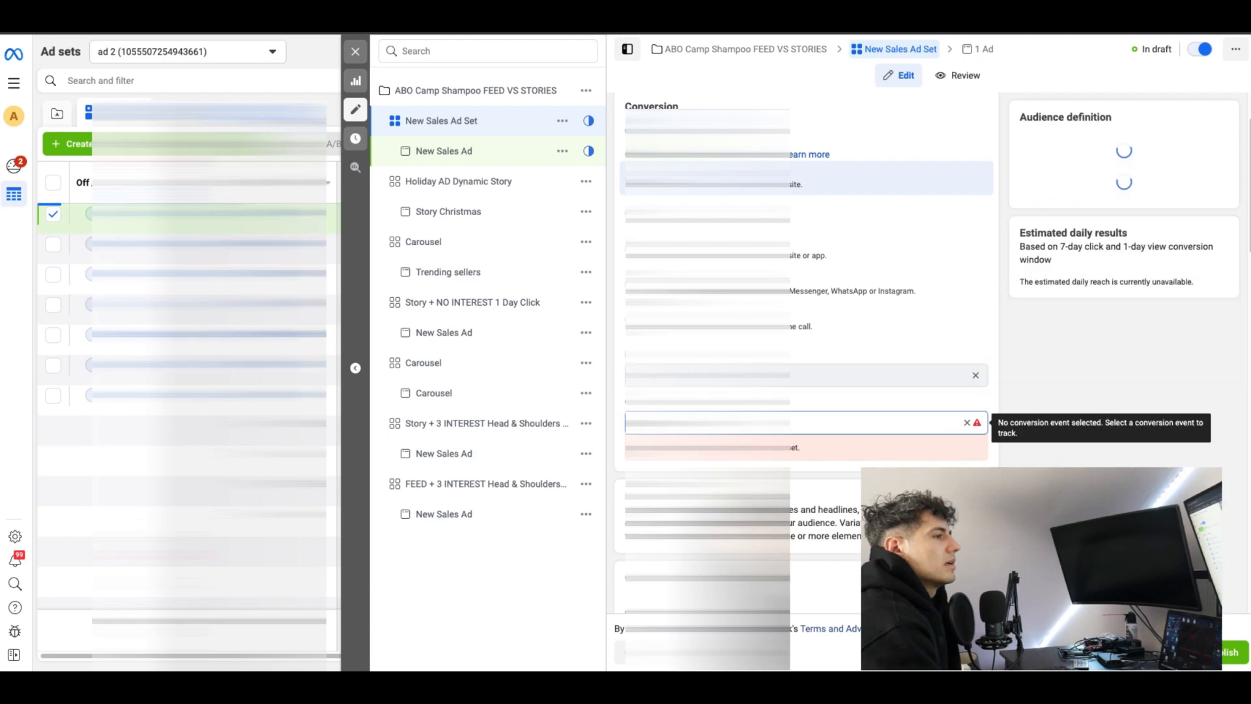
{"action": "left_click", "coordinate": [912, 422]}
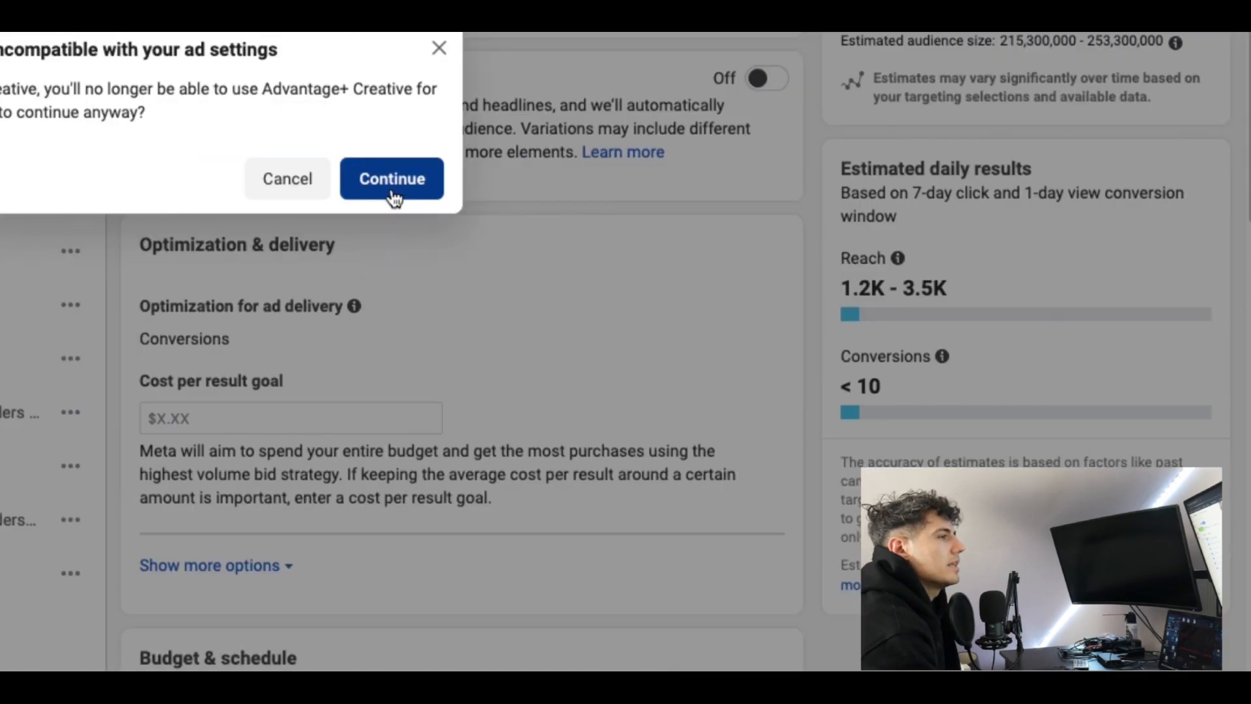
Turn on dynamic creative for the new ad set, accepting the loss of Advantage+ Creative, and go to its ad setup.
{"action": "left_click", "coordinate": [393, 194]}
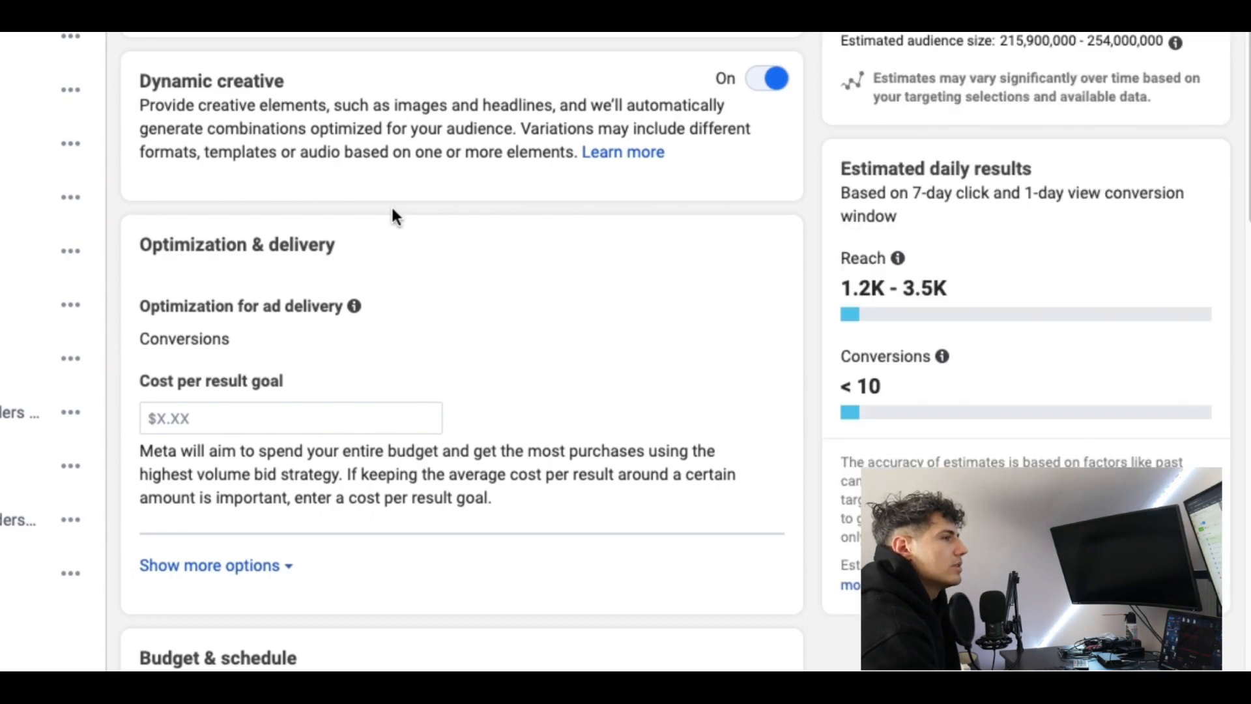
{"action": "scroll", "coordinate": [390, 241], "scroll_direction": "down", "scroll_amount": 15}
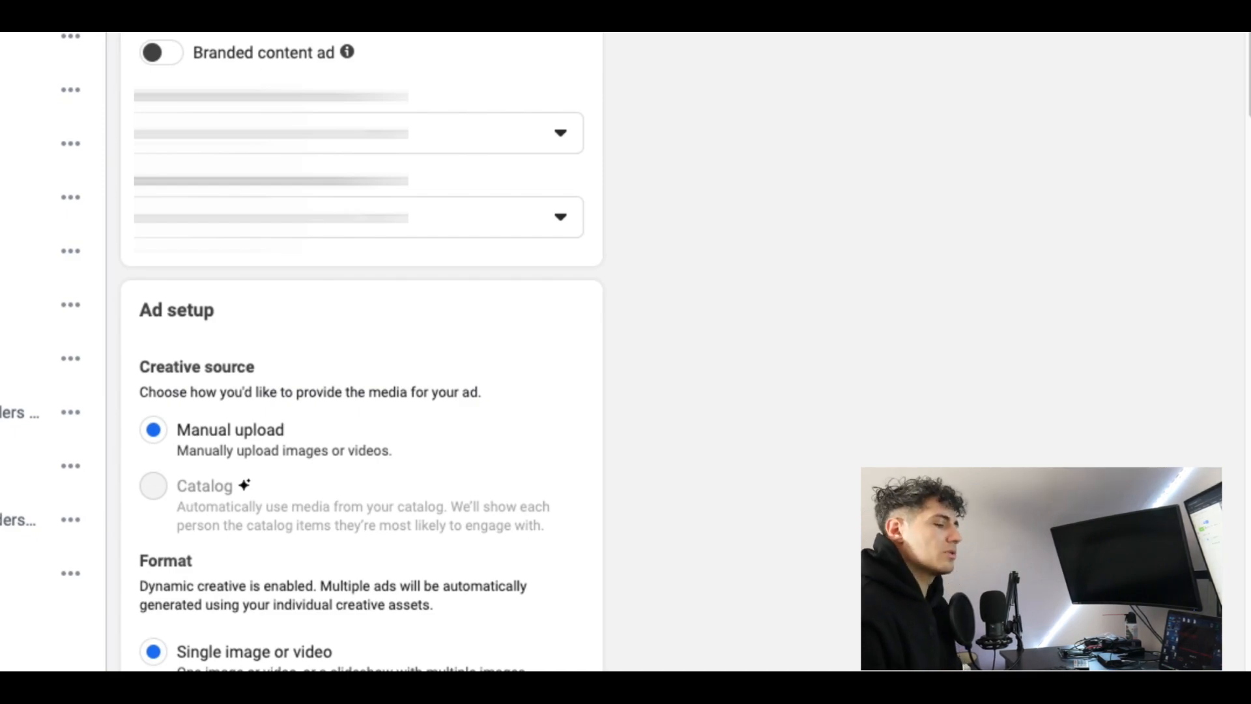
Examine the dynamic creative ad's format, media and text options, and close the image picker and editor without publishing the drafts.
{"action": "scroll", "coordinate": [254, 347], "scroll_direction": "down", "scroll_amount": 10}
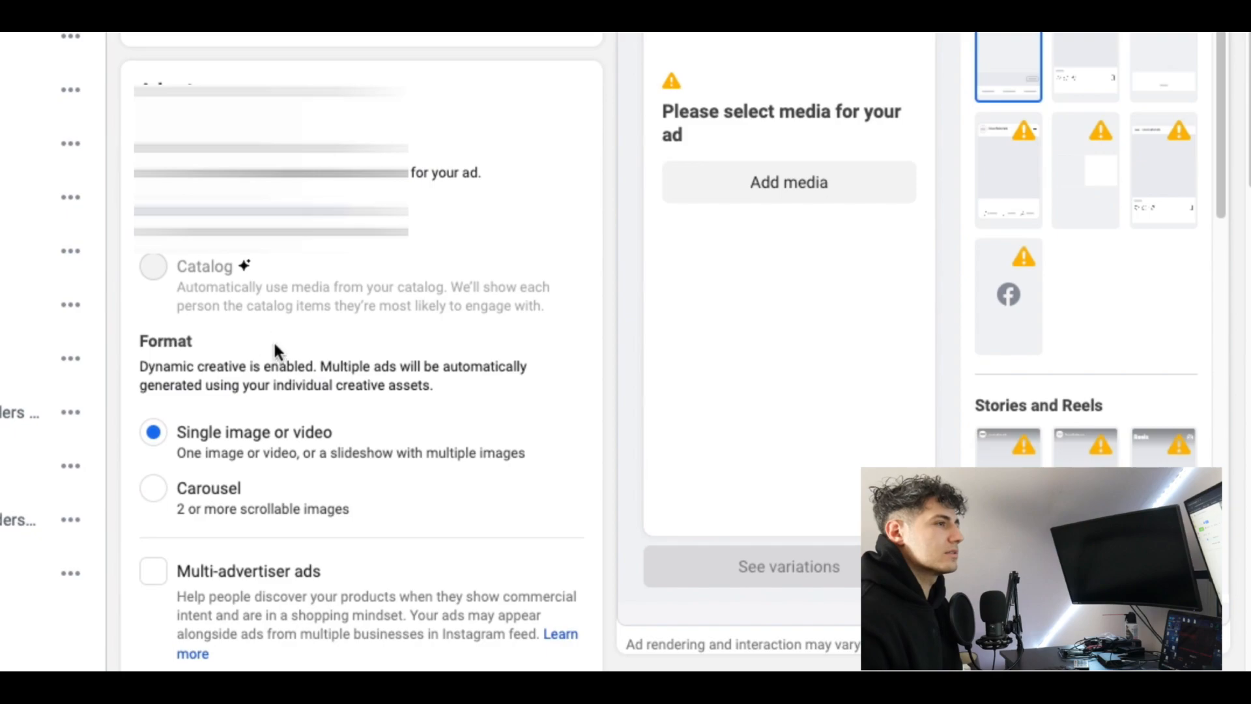
{"action": "scroll", "coordinate": [298, 351], "scroll_direction": "down", "scroll_amount": 5}
{"action": "scroll", "coordinate": [299, 352], "scroll_direction": "up", "scroll_amount": 5}
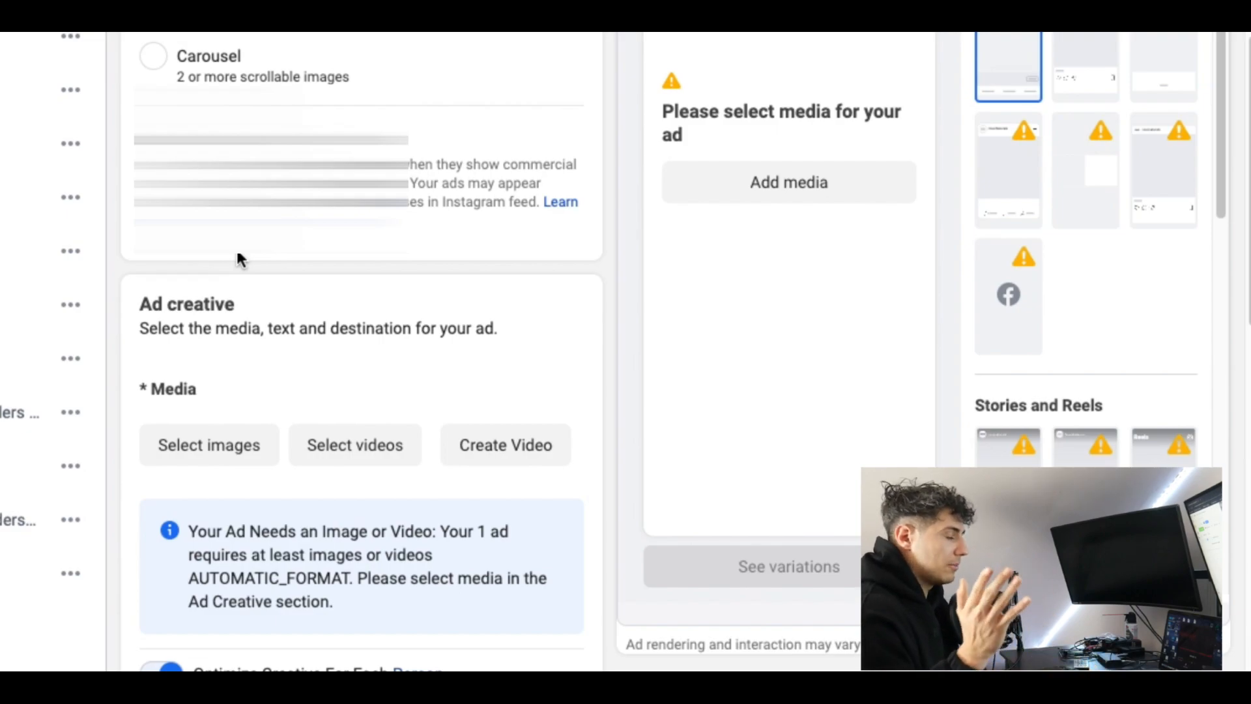
{"action": "scroll", "coordinate": [295, 347], "scroll_direction": "down", "scroll_amount": 4}
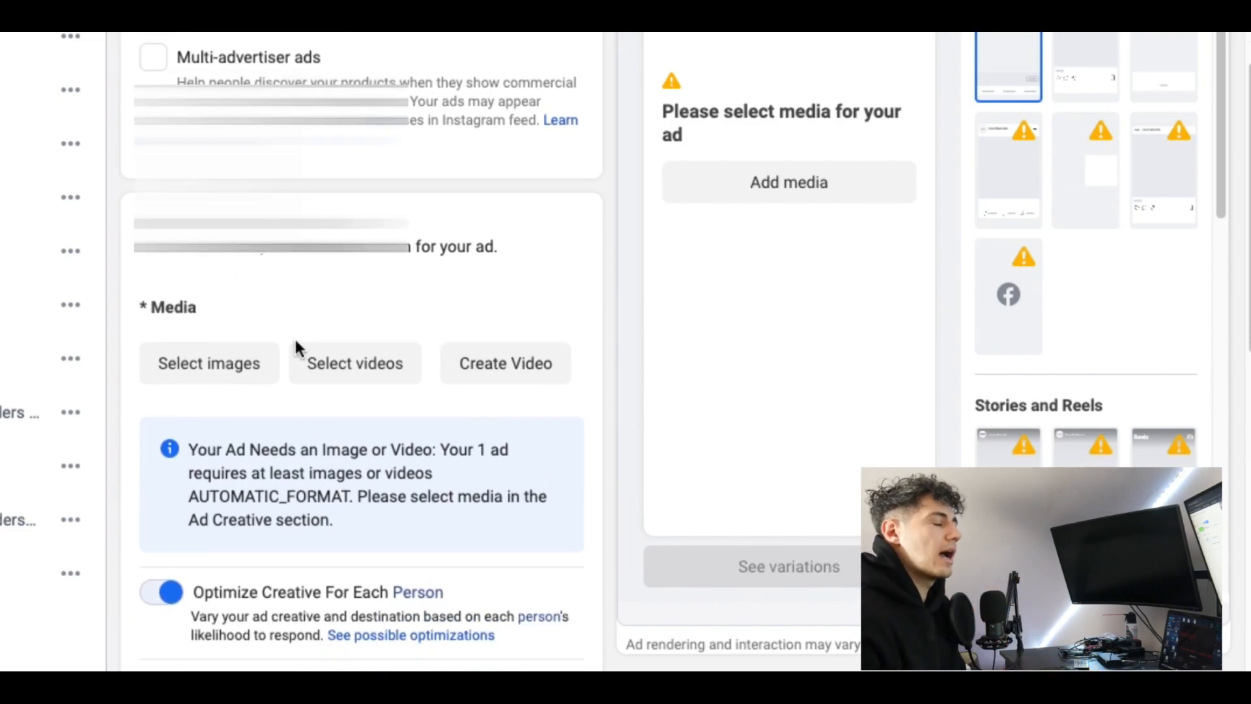
{"action": "scroll", "coordinate": [296, 347], "scroll_direction": "down", "scroll_amount": 10}
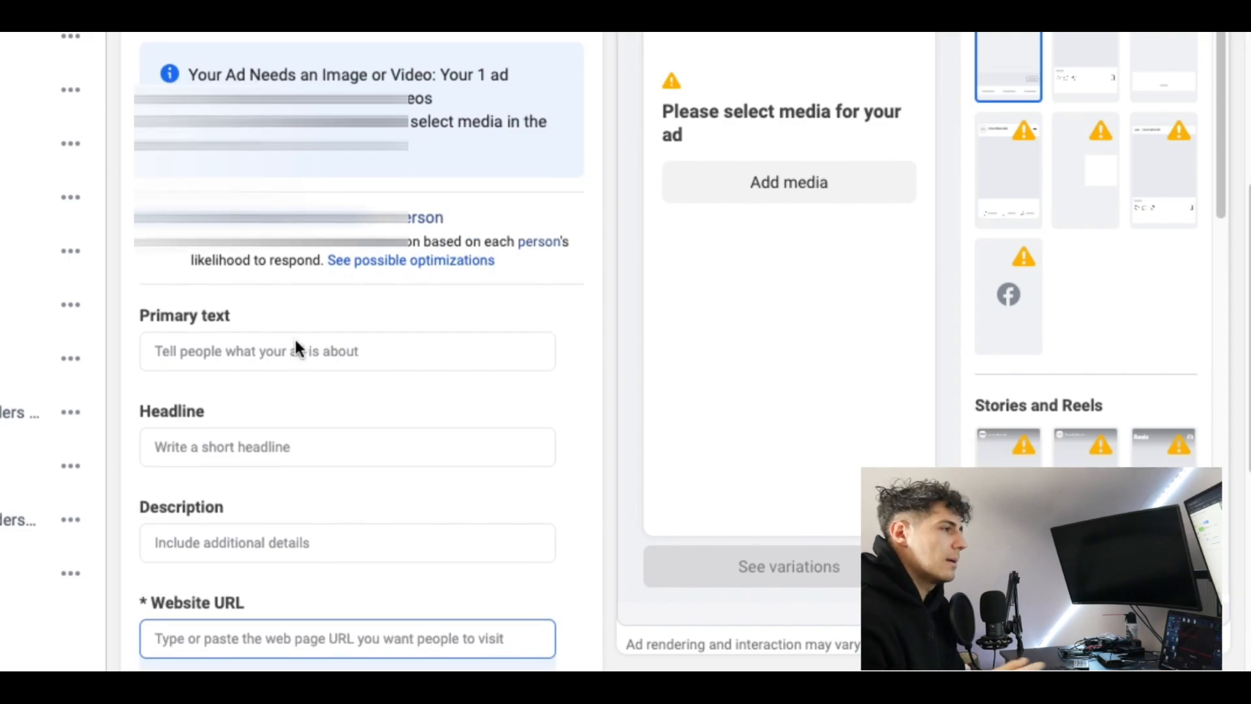
{"action": "scroll", "coordinate": [300, 347], "scroll_direction": "up", "scroll_amount": 10}
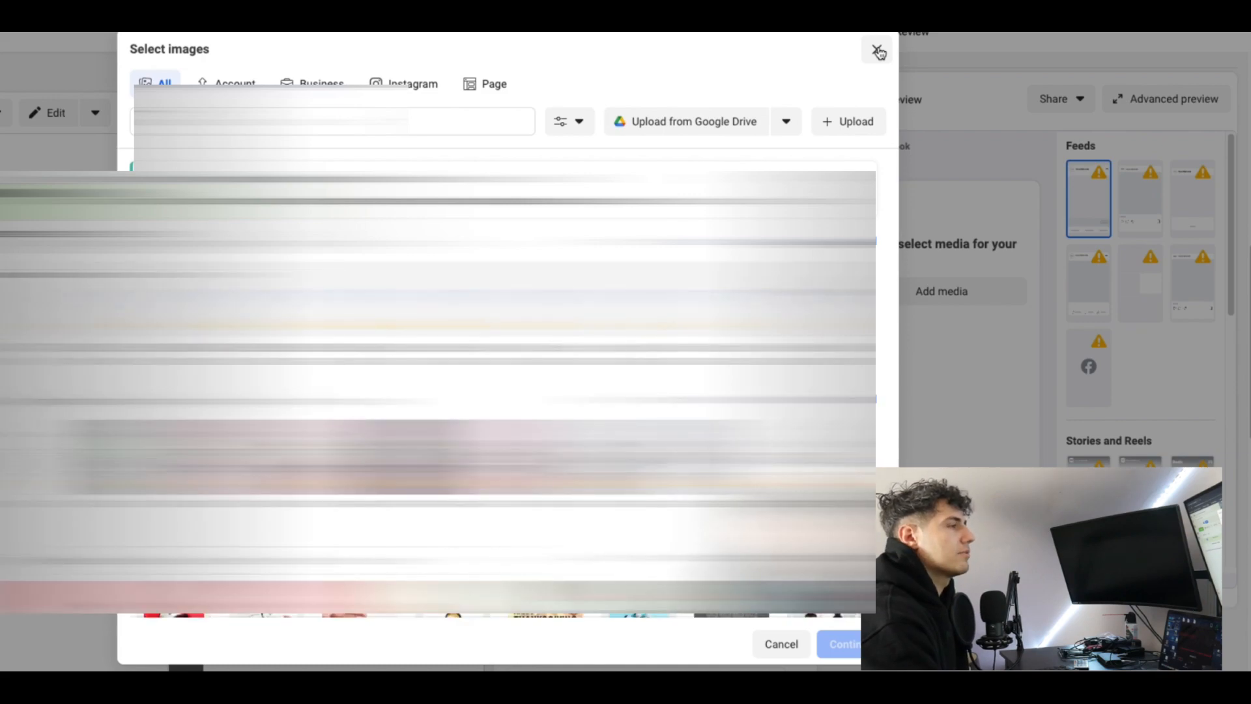
{"action": "left_click", "coordinate": [878, 51]}
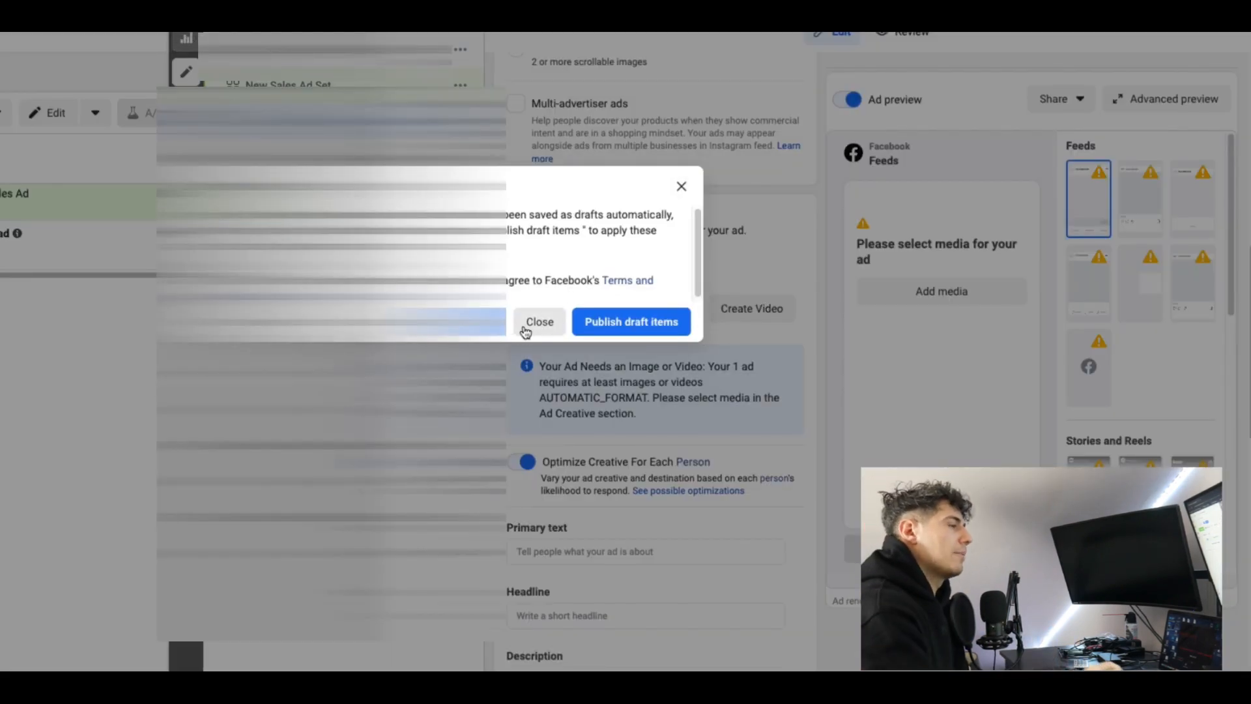
{"action": "left_click", "coordinate": [555, 325]}
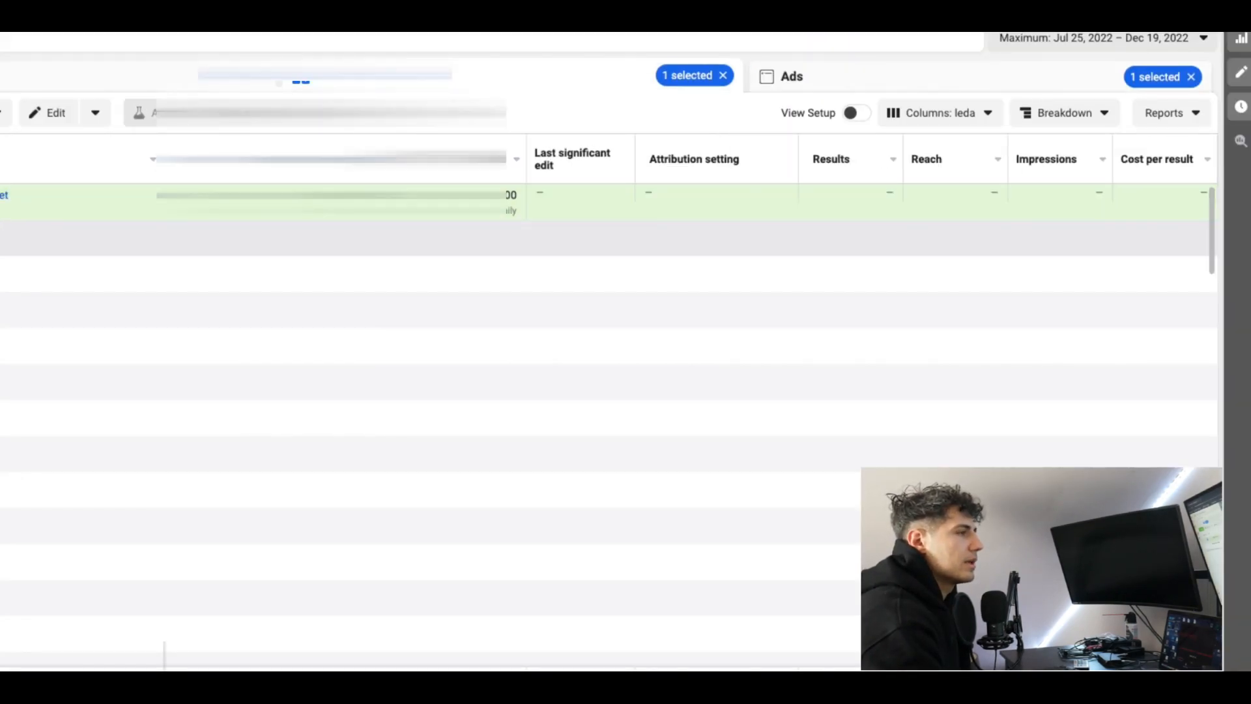
Add an image to the new sales ad, cropped 1:1 for feeds, in-stream ads for videos and reels.
{"action": "left_click", "coordinate": [11, 209]}
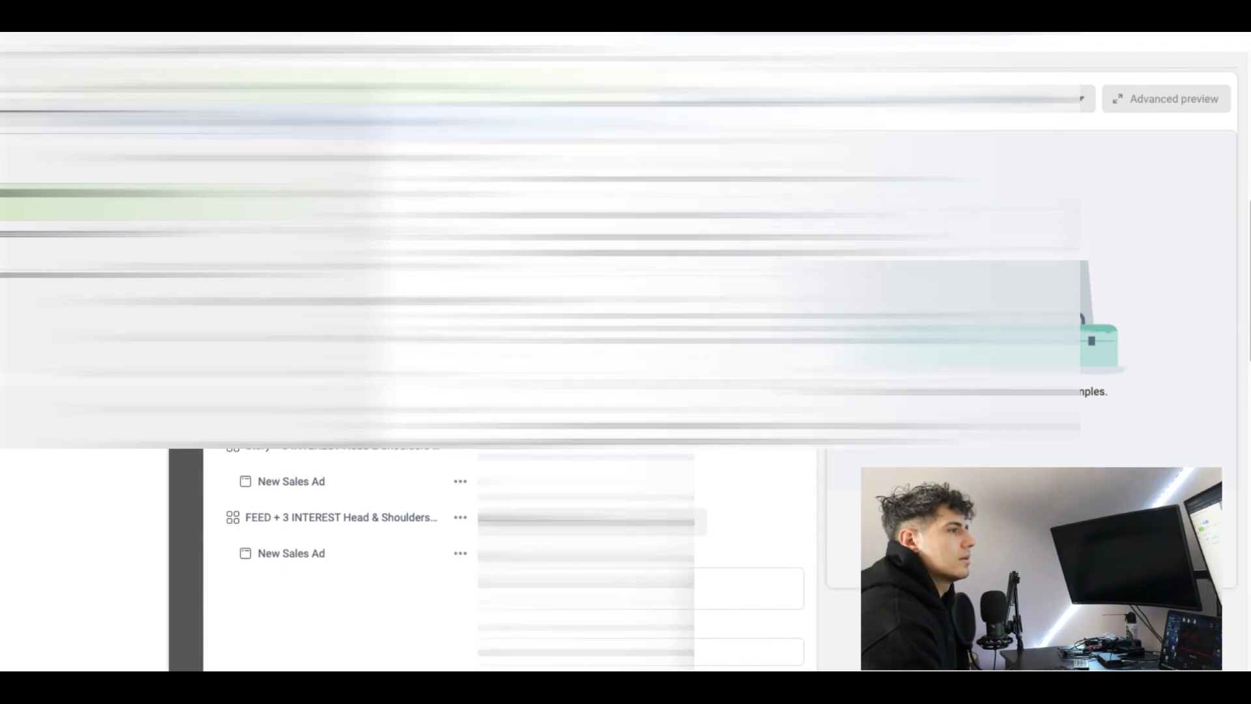
{"action": "left_click", "coordinate": [531, 558]}
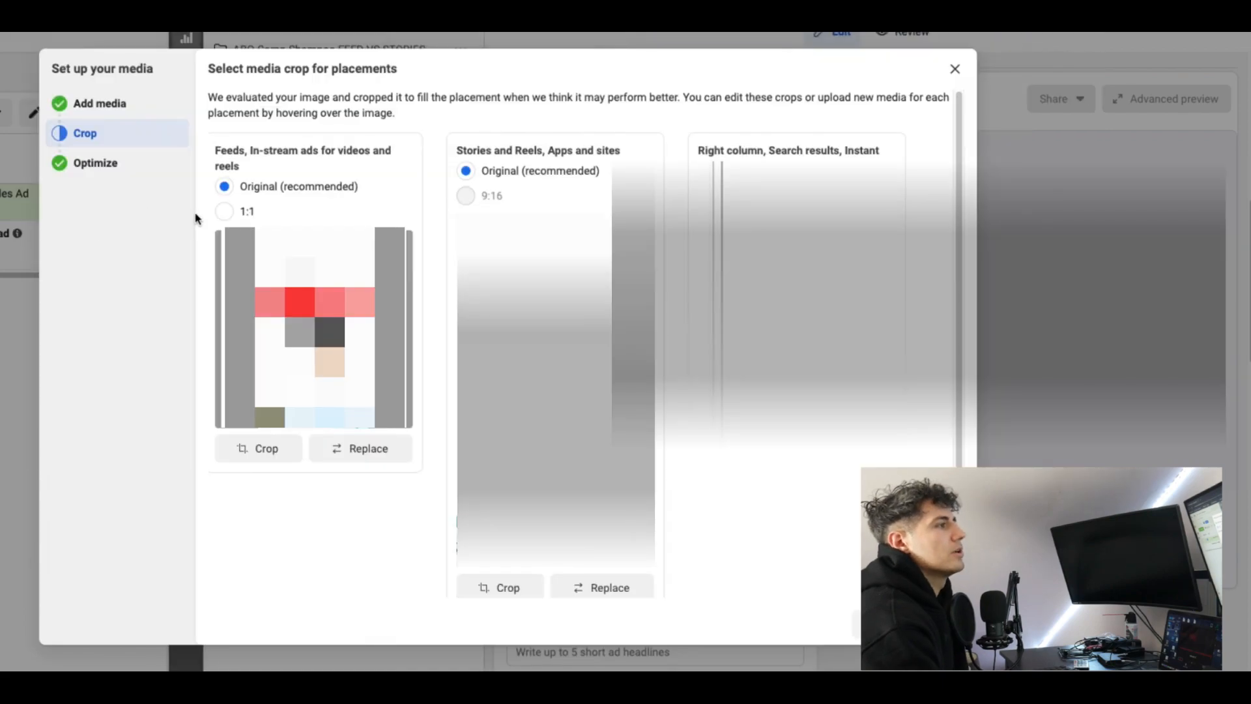
{"action": "left_click", "coordinate": [224, 211]}
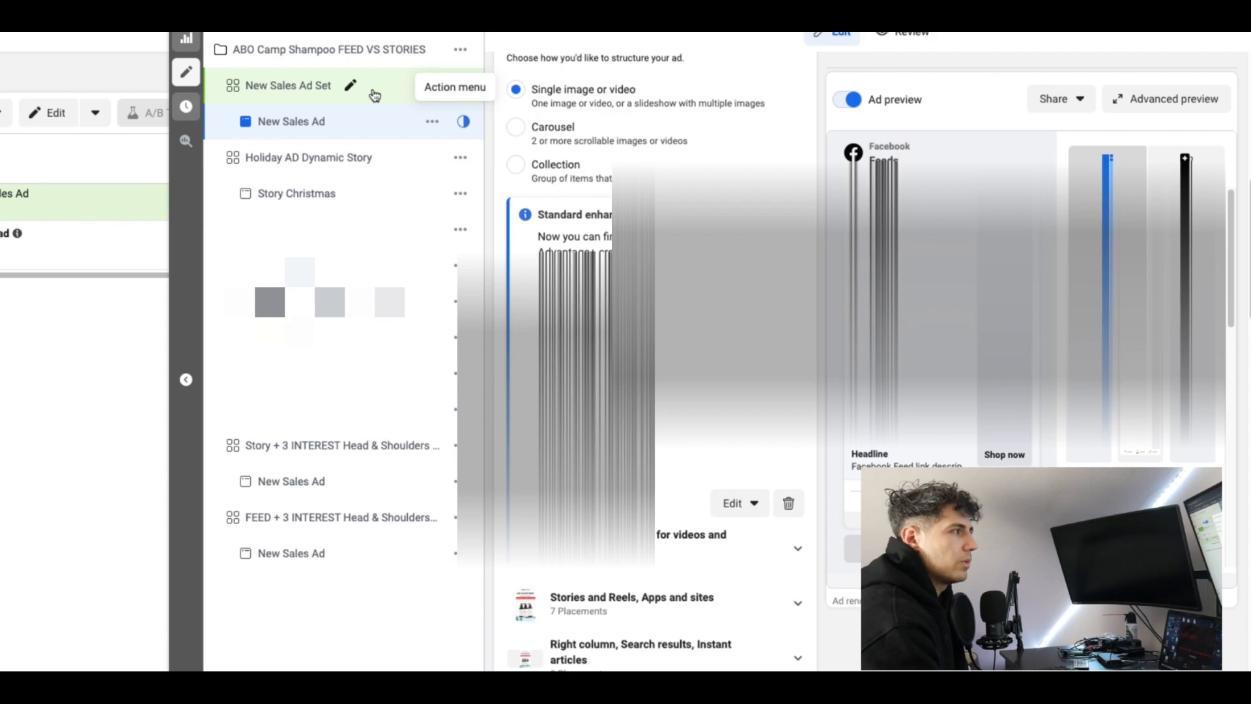
Examine the new ad set's dynamic creative, budget, audience and placement settings and return to its ad.
{"action": "left_click", "coordinate": [375, 96]}
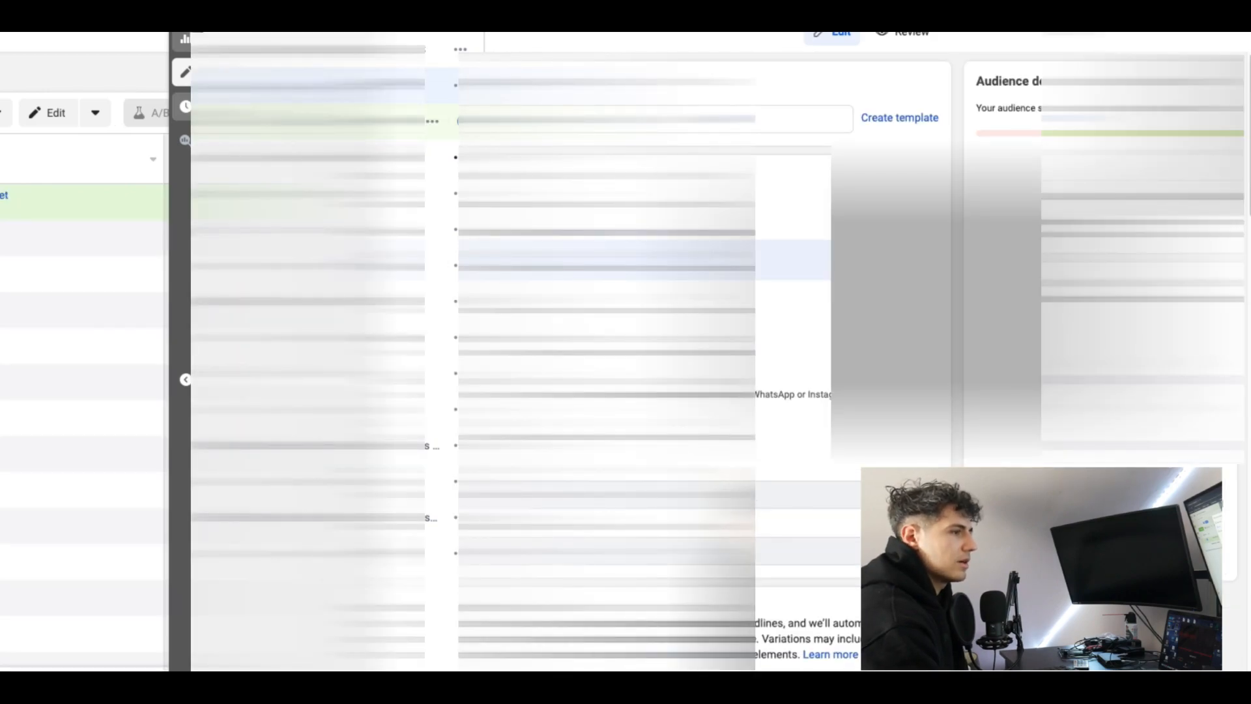
{"action": "scroll", "coordinate": [651, 293], "scroll_direction": "down", "scroll_amount": 10}
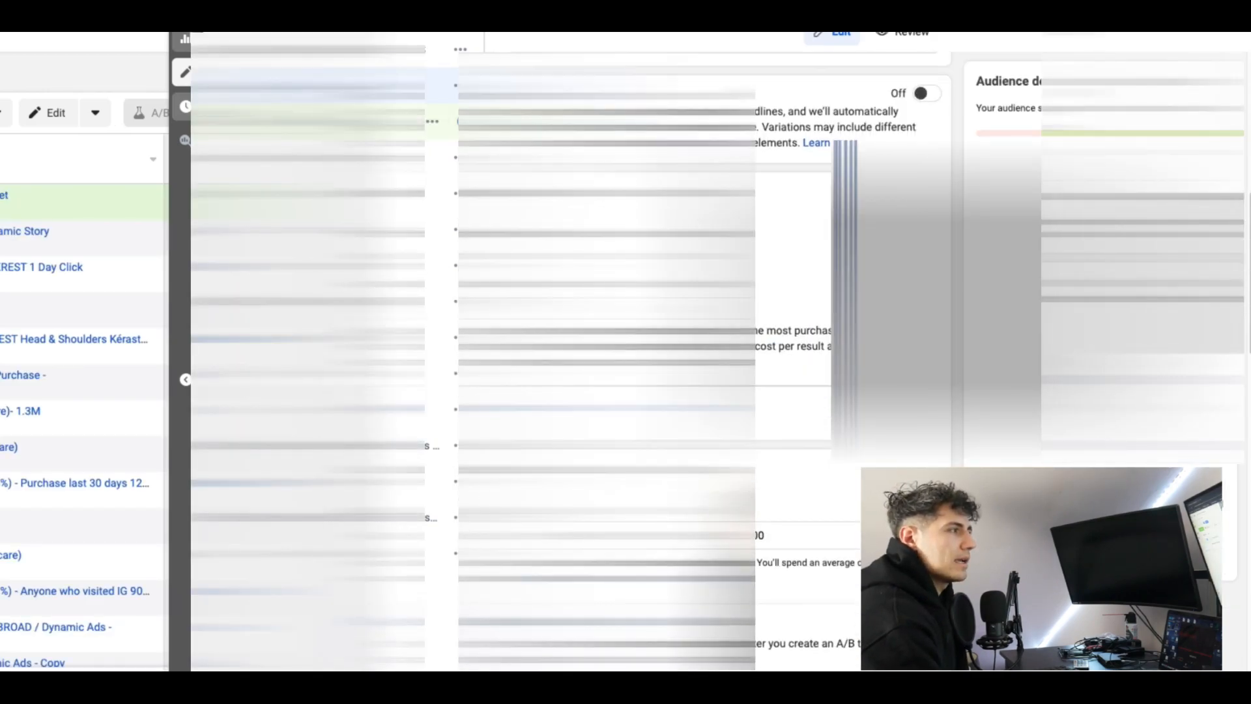
{"action": "scroll", "coordinate": [651, 294], "scroll_direction": "down", "scroll_amount": 5}
{"action": "scroll", "coordinate": [652, 293], "scroll_direction": "down", "scroll_amount": 5}
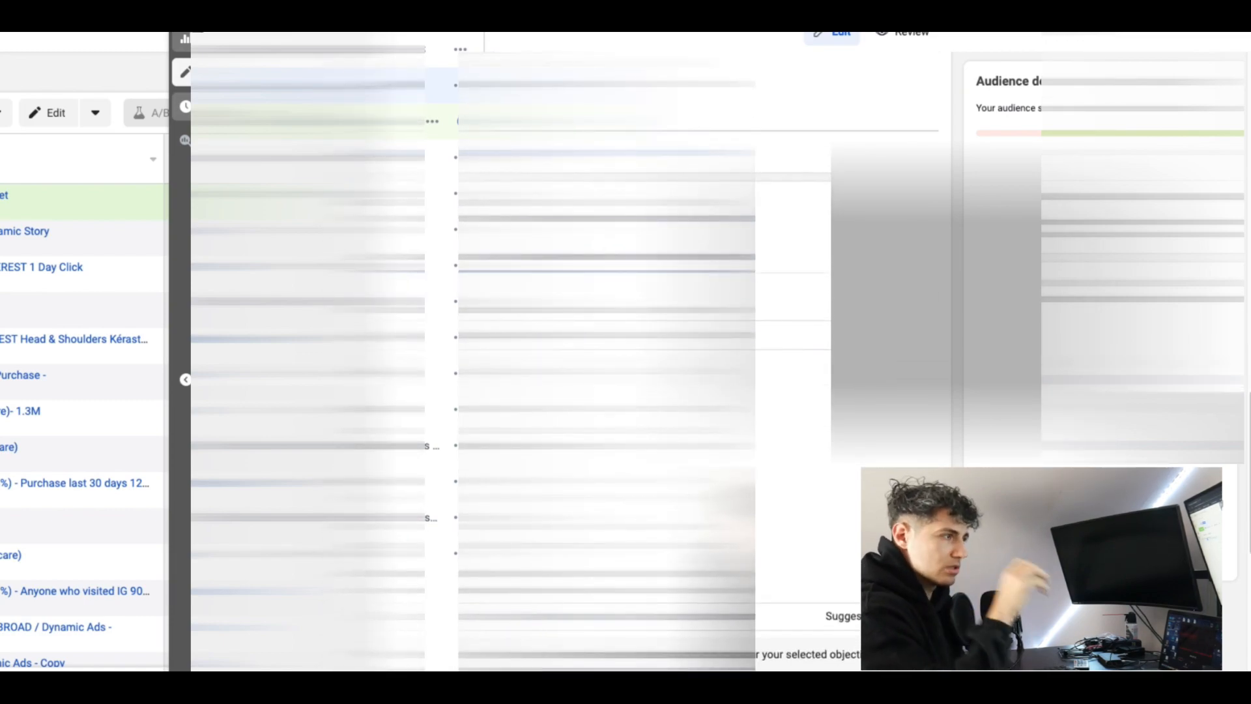
{"action": "scroll", "coordinate": [651, 294], "scroll_direction": "down", "scroll_amount": 5}
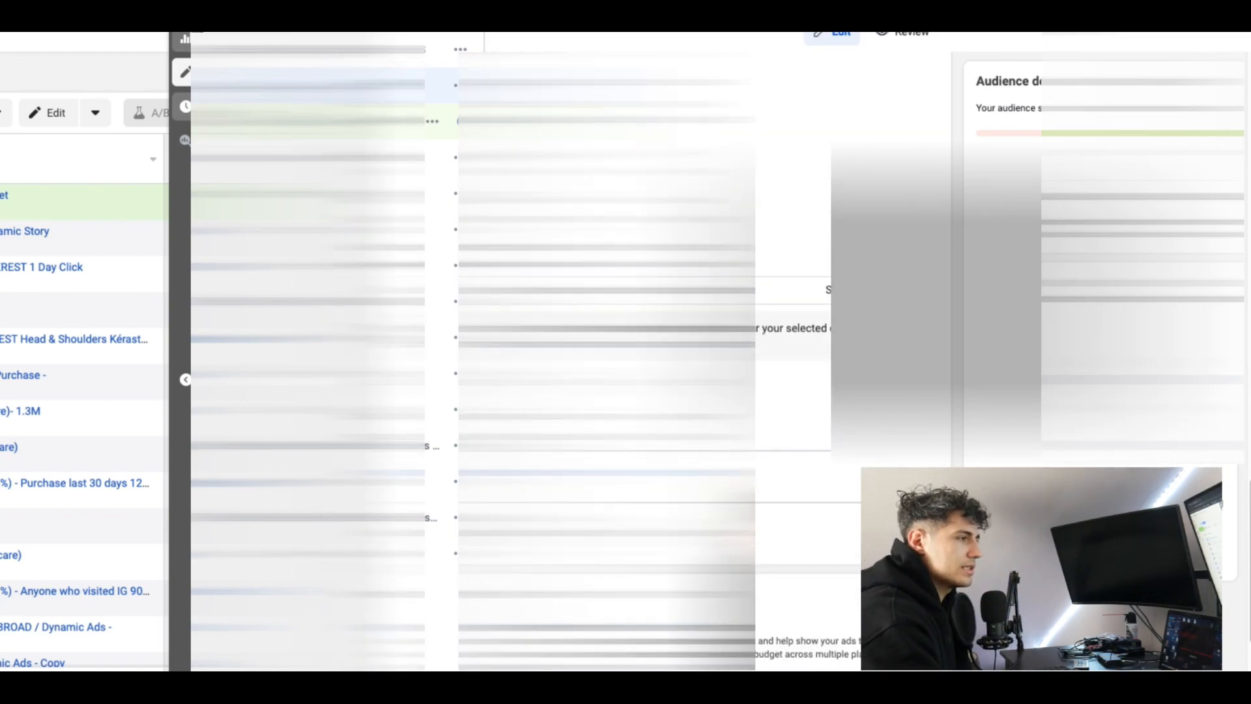
{"action": "scroll", "coordinate": [567, 316], "scroll_direction": "down", "scroll_amount": 2}
{"action": "mouse_move", "coordinate": [568, 316]}
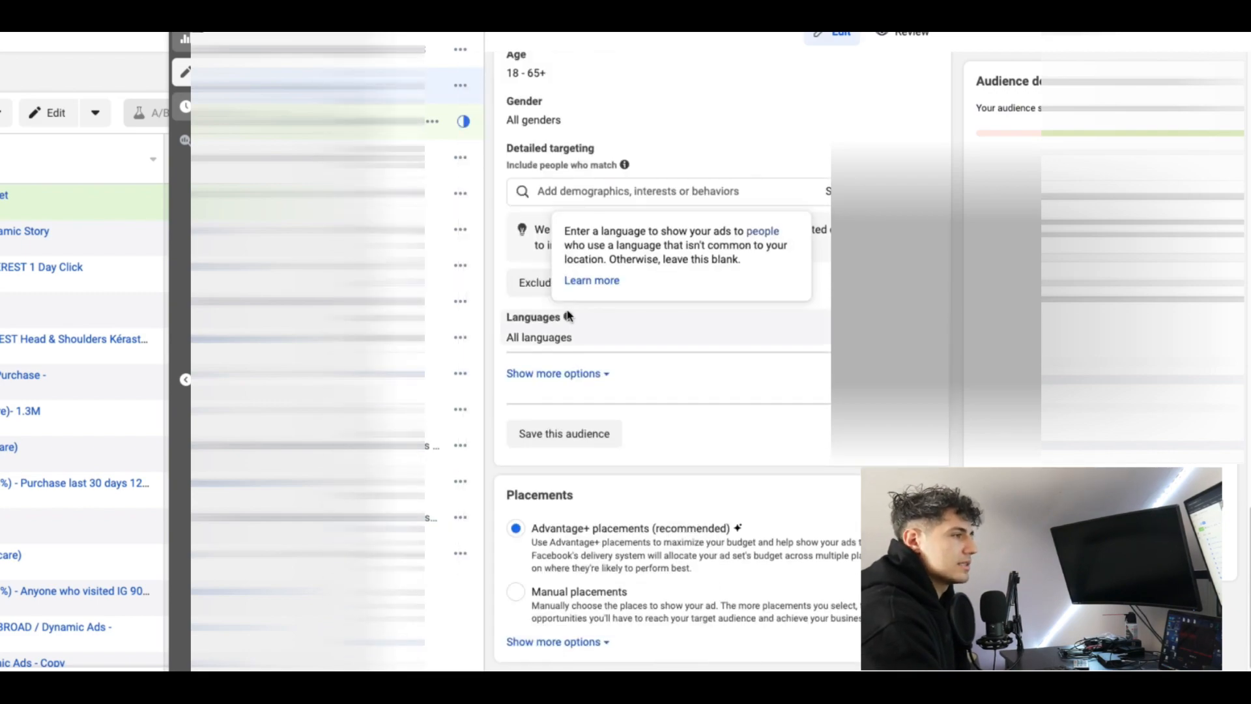
{"action": "scroll", "coordinate": [568, 316], "scroll_direction": "up", "scroll_amount": 3}
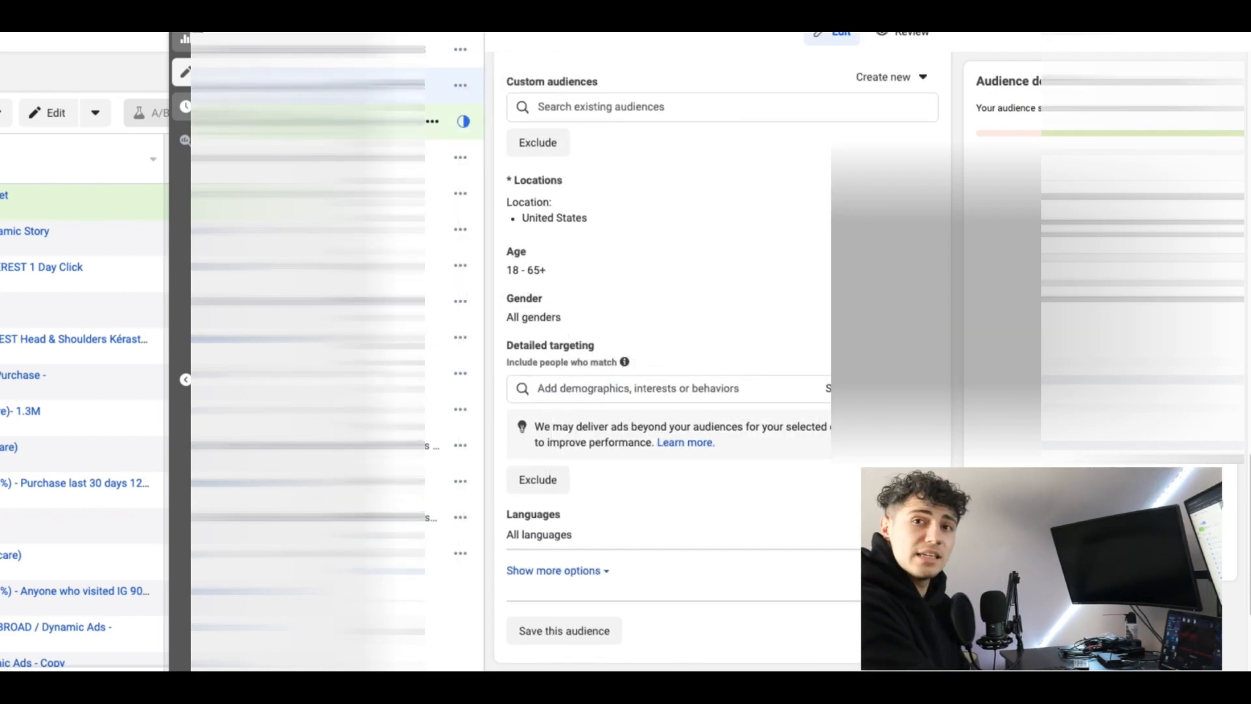
{"action": "left_click", "coordinate": [426, 124]}
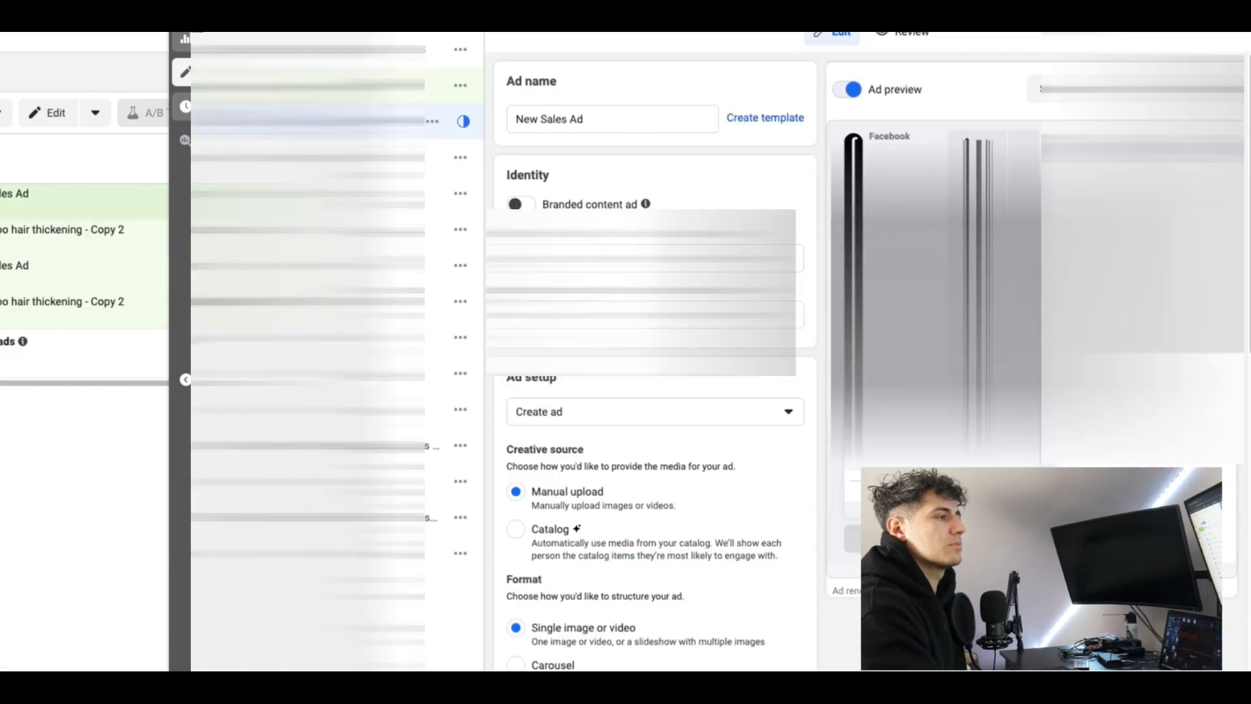